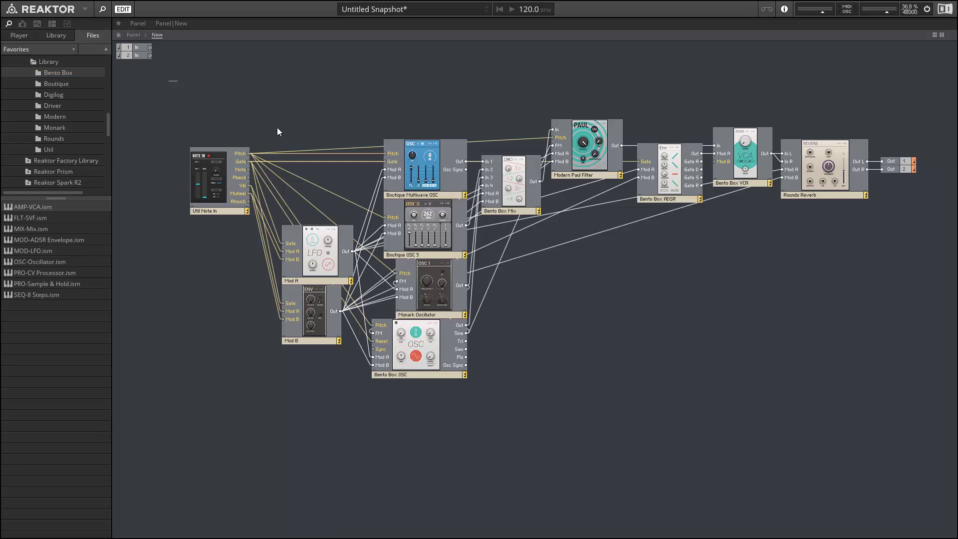
# Shift the whole patch right, then move Util Note In, Mod A and Mod B further left.
pyautogui.moveTo(168, 81); pyautogui.dragTo(920, 439)
pyautogui.moveTo(439, 359); pyautogui.dragTo(455, 363)
pyautogui.moveTo(190, 107); pyautogui.dragTo(261, 337)
pyautogui.click(264, 377)
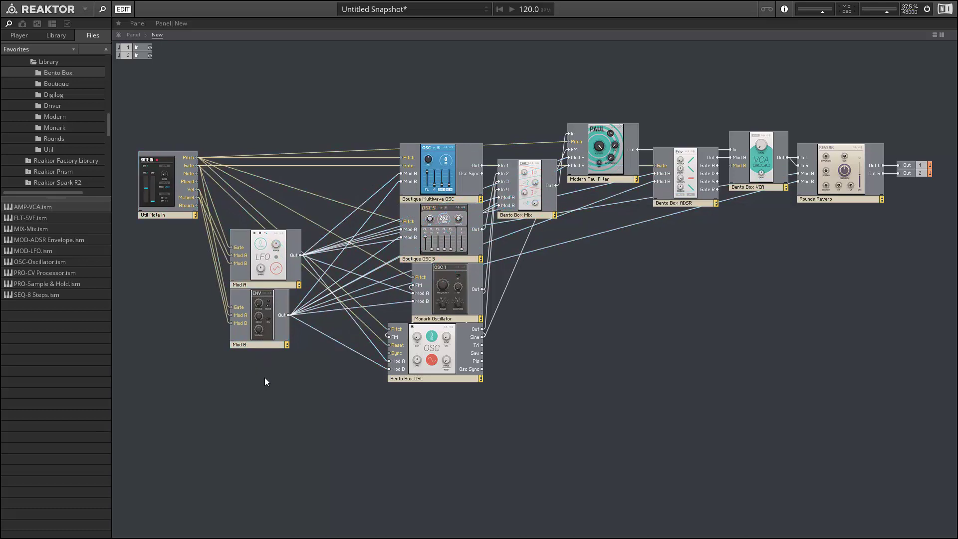
# Move Mod A and Mod B up beside Util Note In.
pyautogui.click(260, 338)
pyautogui.keyDown('shift'); pyautogui.click(260, 274); pyautogui.keyUp('shift')
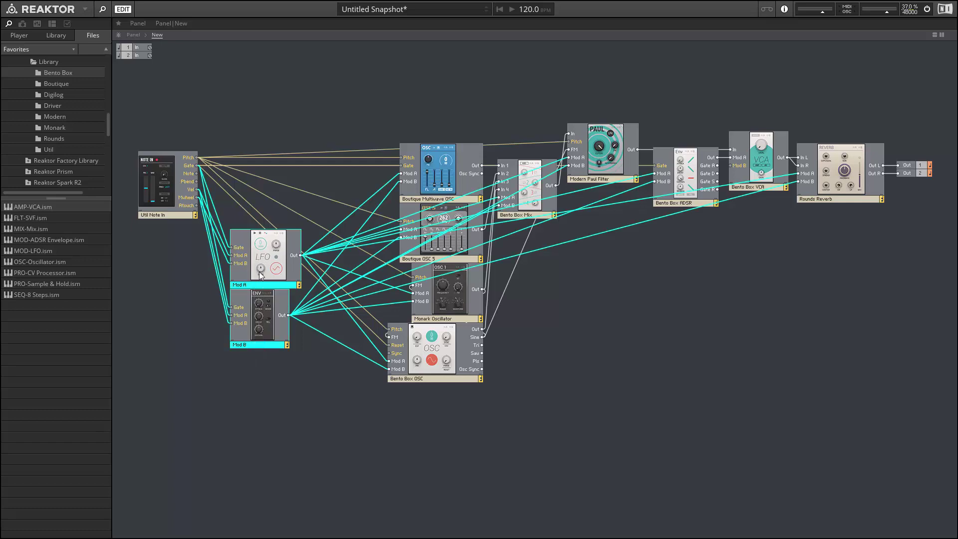
pyautogui.moveTo(259, 272); pyautogui.dragTo(250, 209)
pyautogui.click(249, 321)
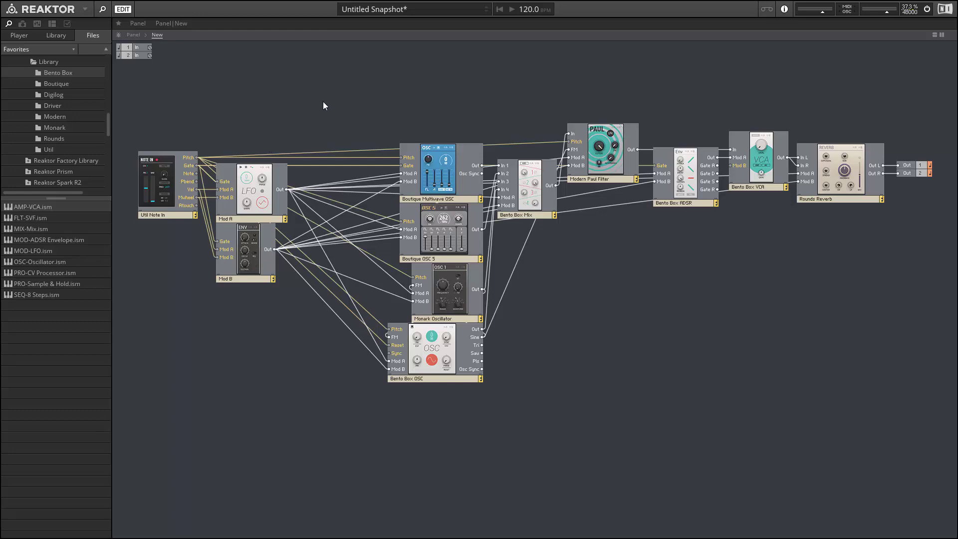
# Duplicate Mod A and Mod B and place the copies below the originals.
pyautogui.moveTo(244, 90); pyautogui.dragTo(231, 279)
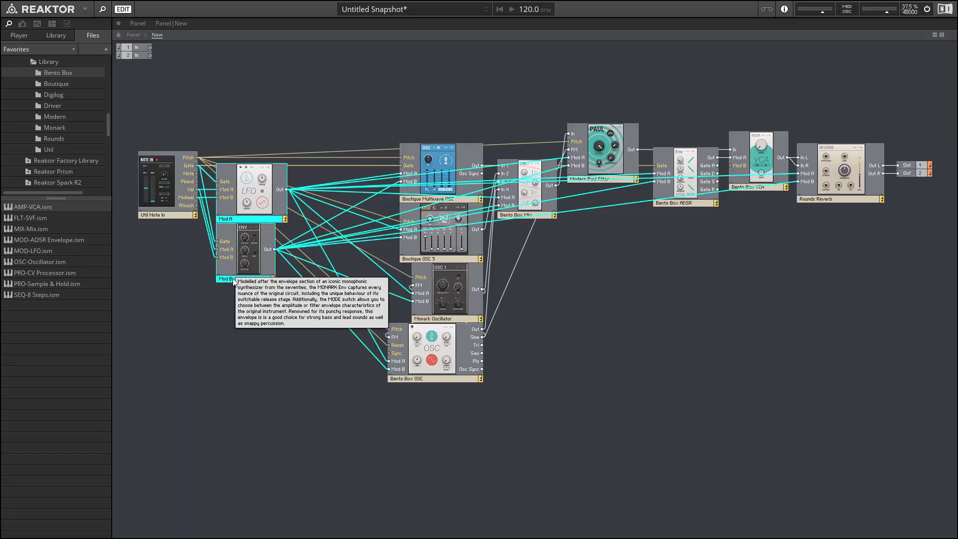
pyautogui.click(273, 161)
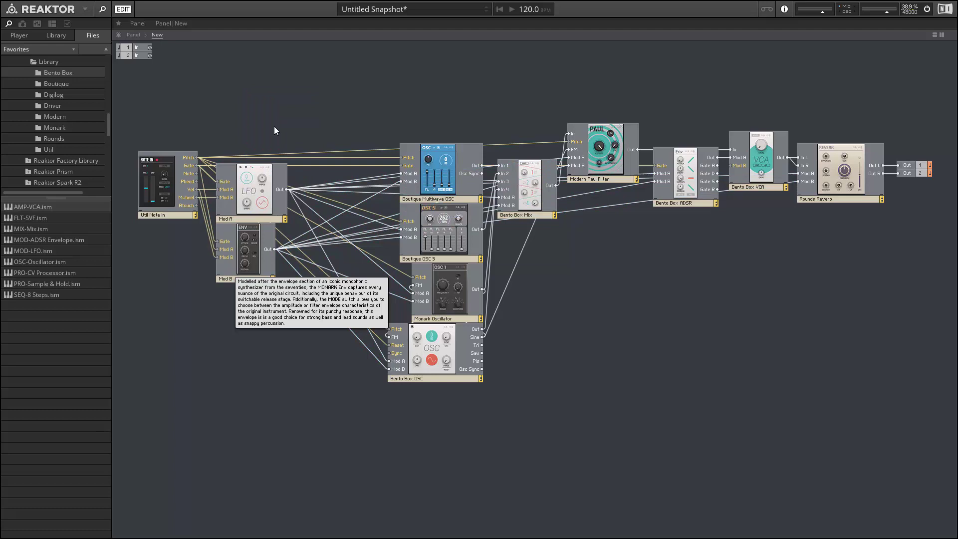
pyautogui.moveTo(254, 81); pyautogui.dragTo(232, 315)
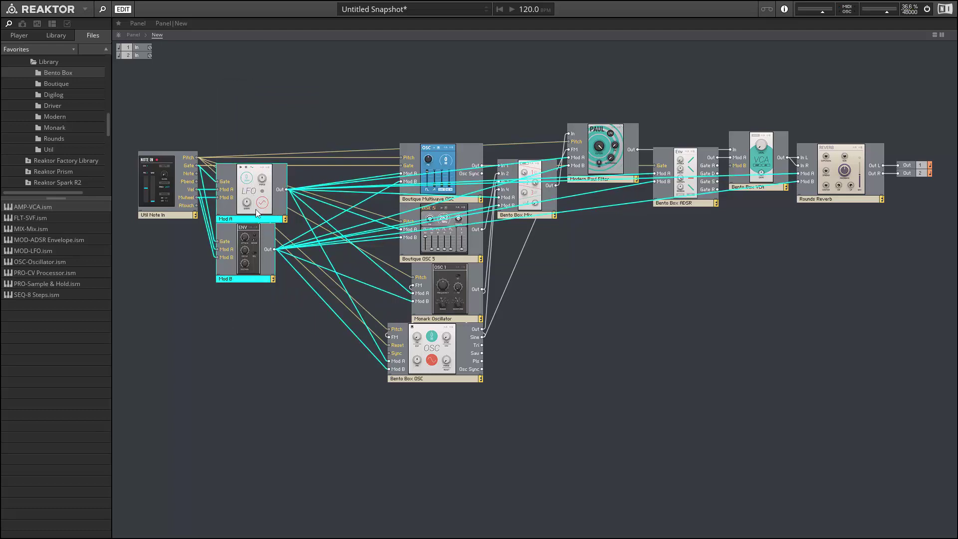
pyautogui.moveTo(255, 209); pyautogui.dragTo(261, 327)
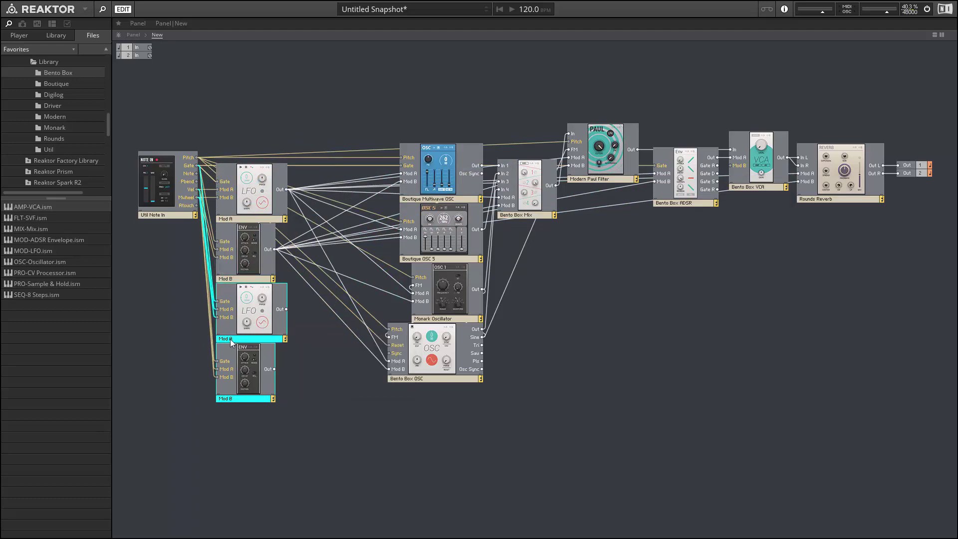
# Name the top LFO 1, first envelope 2, second LFO 3 and bottom envelope 4.
pyautogui.doubleClick(232, 219)
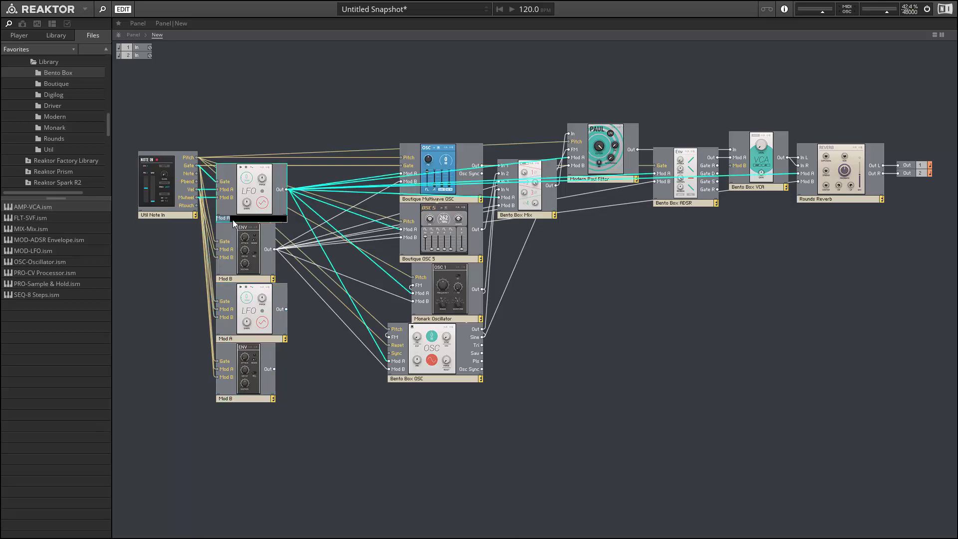
pyautogui.write('1')
pyautogui.doubleClick(230, 278)
pyautogui.write('2')
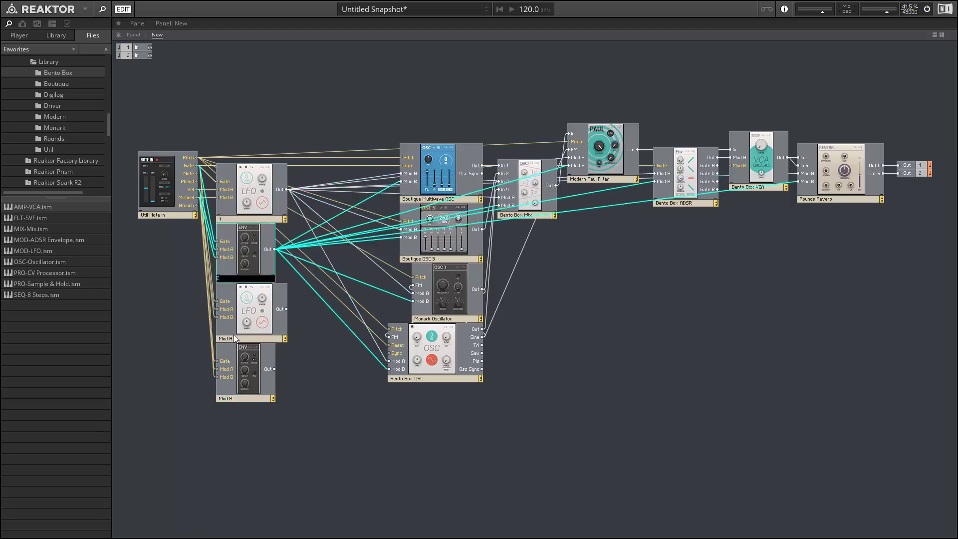
pyautogui.doubleClick(236, 339)
pyautogui.write('3')
pyautogui.doubleClick(238, 399)
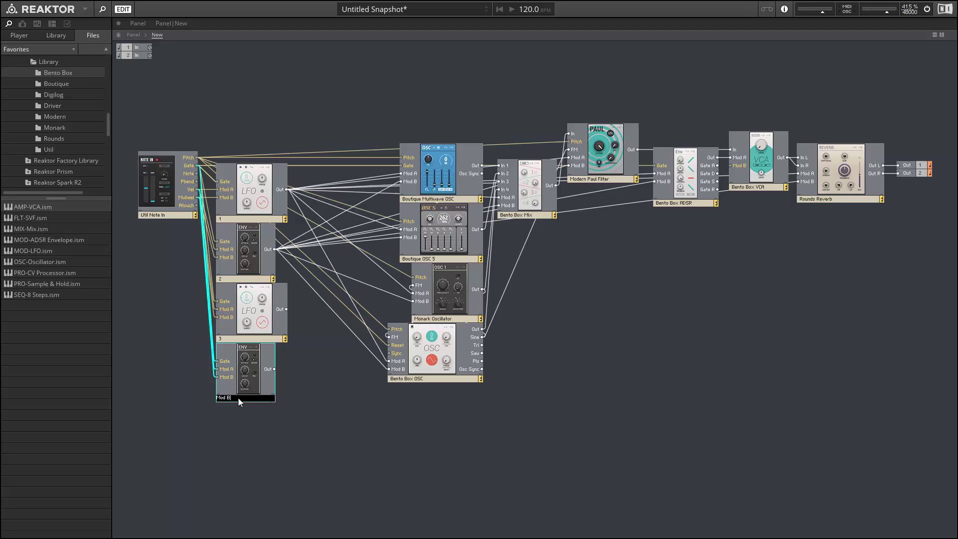
pyautogui.write('4')
pyautogui.click(301, 428)
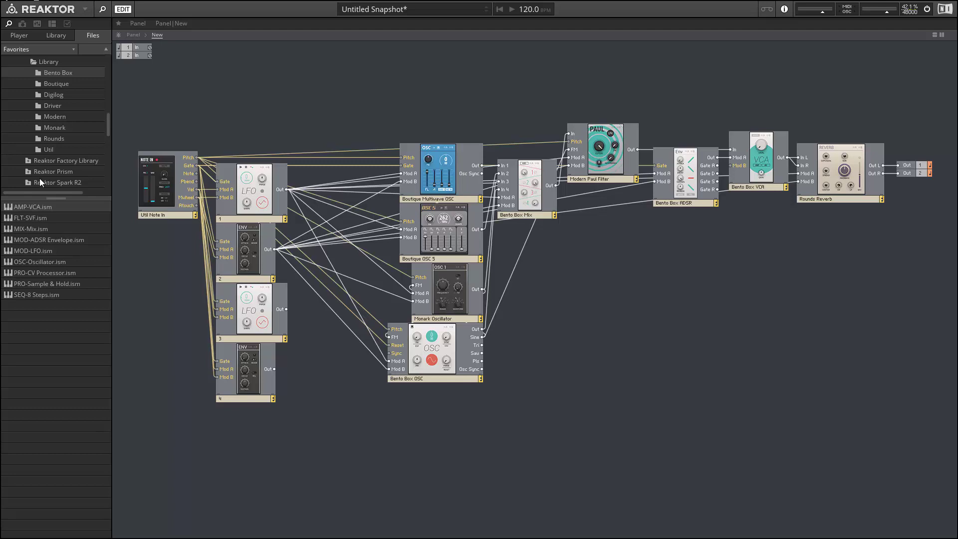
# Add MIX-CV Mix.ism from the Util folder and place it beside LFO 1.
pyautogui.click(48, 150)
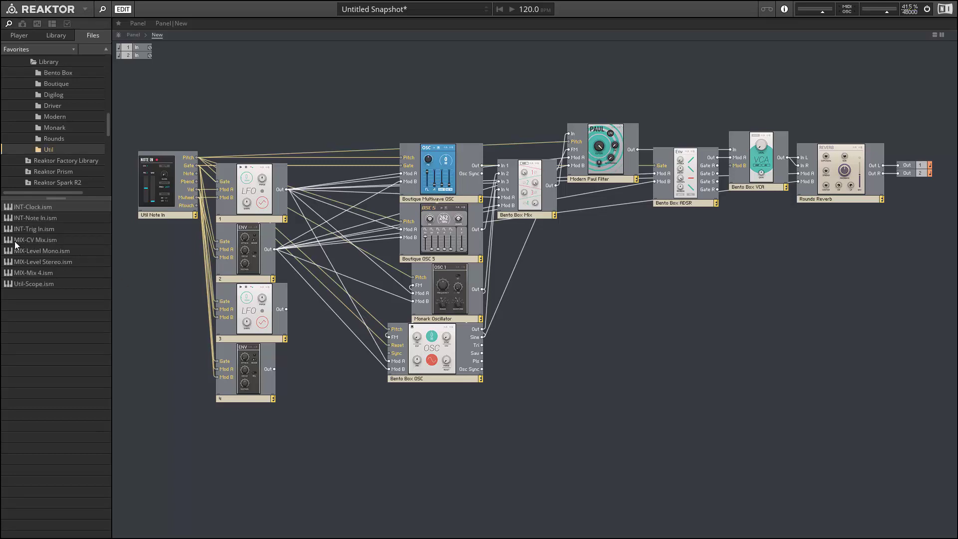
pyautogui.moveTo(26, 241); pyautogui.dragTo(591, 369)
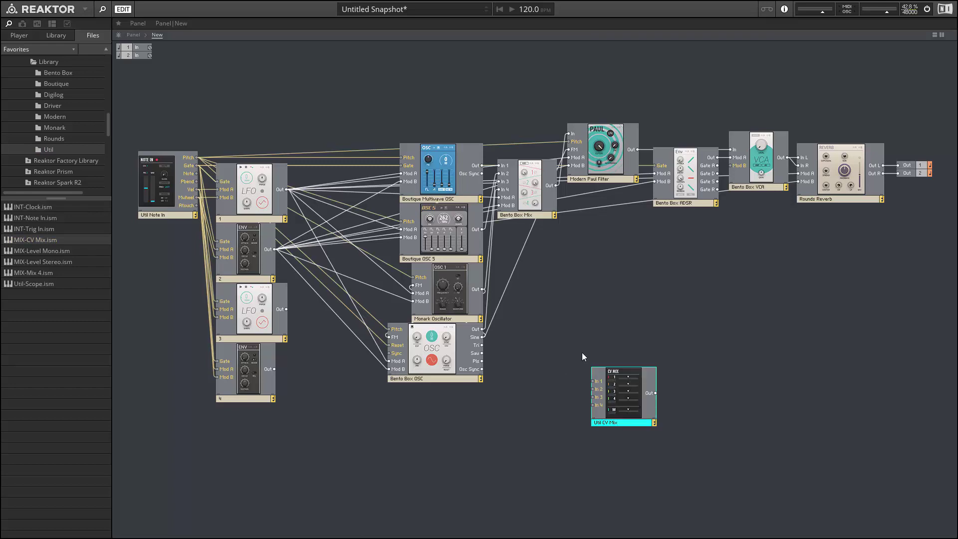
pyautogui.moveTo(621, 417); pyautogui.dragTo(343, 181)
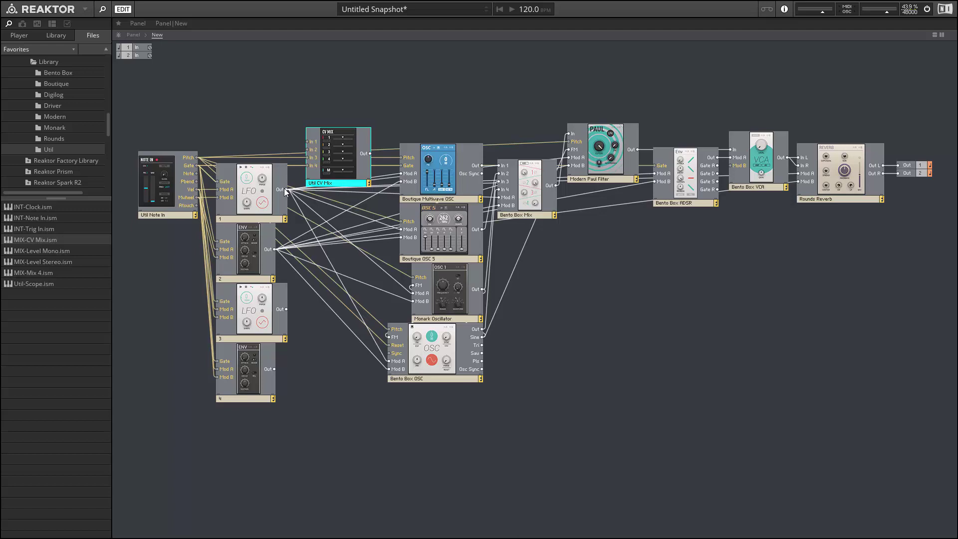
# Wire the outputs of modulators 1, 2, 3 and 4 into CV Mix In 1–In 4.
pyautogui.moveTo(285, 189); pyautogui.dragTo(307, 142)
pyautogui.moveTo(275, 249); pyautogui.dragTo(308, 150)
pyautogui.moveTo(334, 183); pyautogui.dragTo(330, 278)
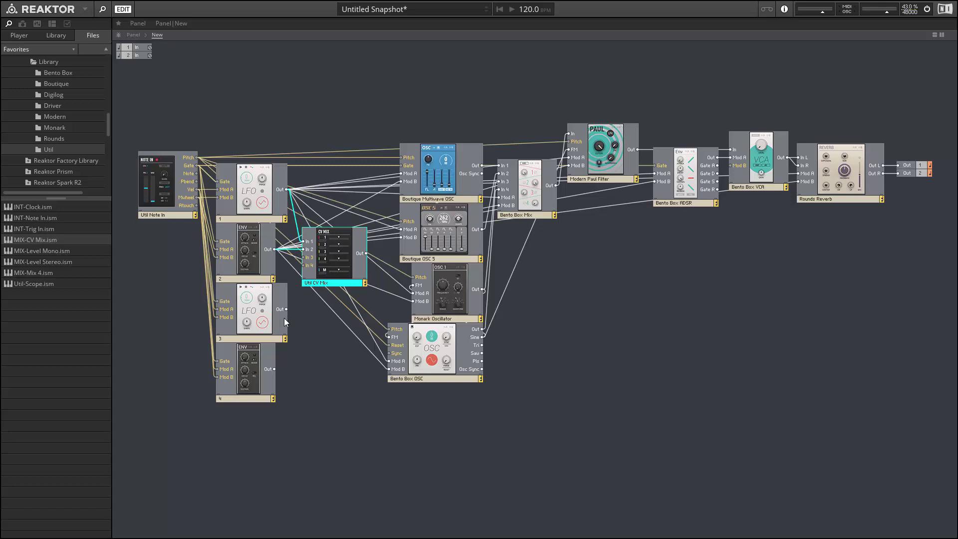
pyautogui.moveTo(287, 309); pyautogui.dragTo(305, 258)
pyautogui.moveTo(274, 369); pyautogui.dragTo(318, 265)
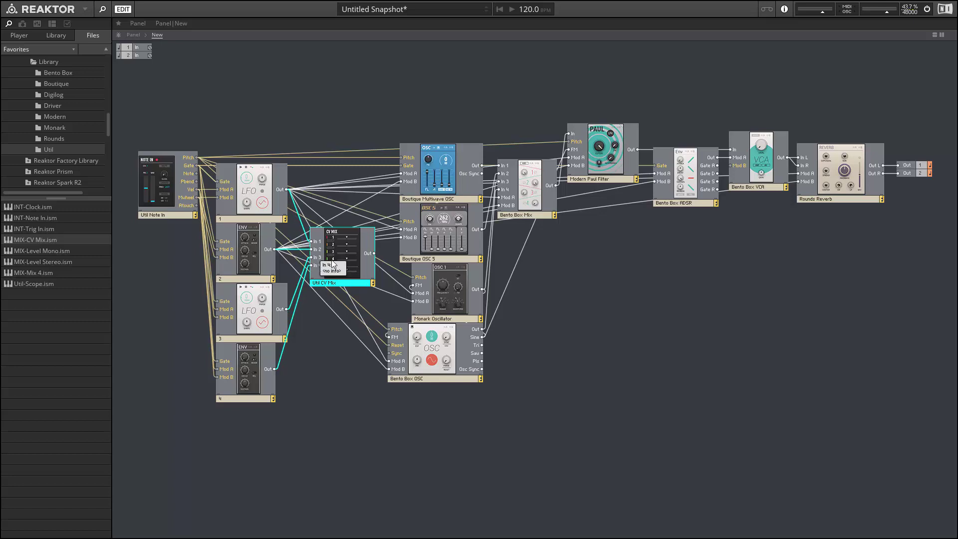
pyautogui.moveTo(334, 263)
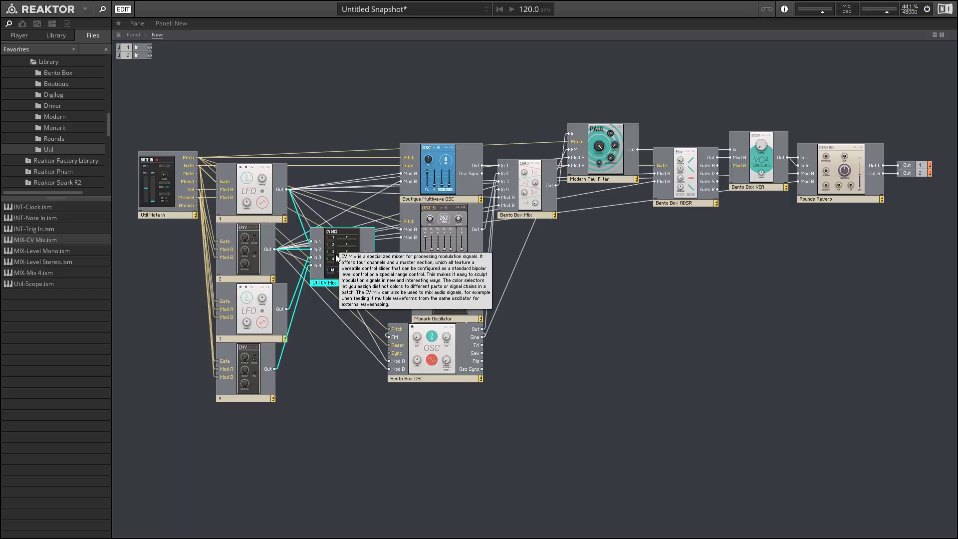
pyautogui.moveTo(337, 257); pyautogui.dragTo(342, 185)
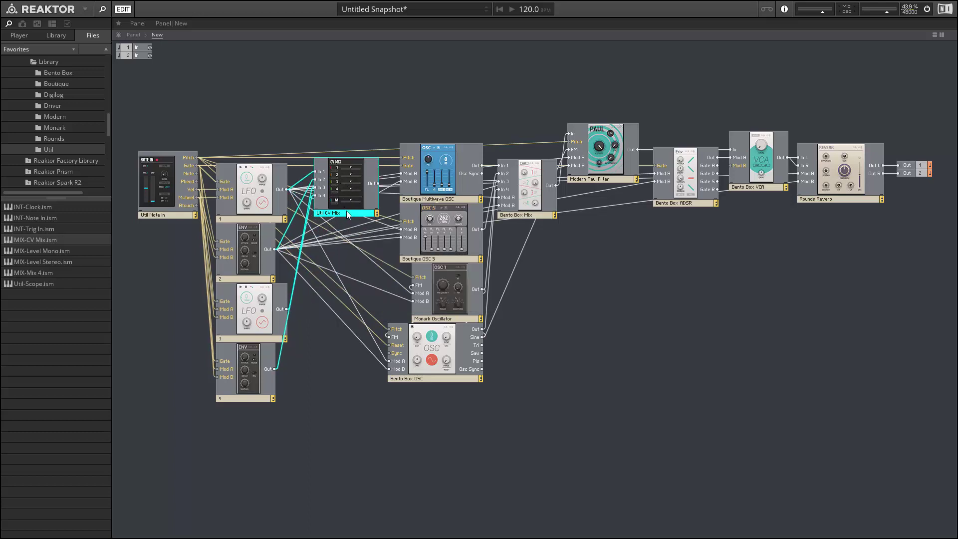
# Duplicate the CV Mix with its input cables and arrange the two mixers vertically.
pyautogui.moveTo(347, 210); pyautogui.dragTo(352, 273)
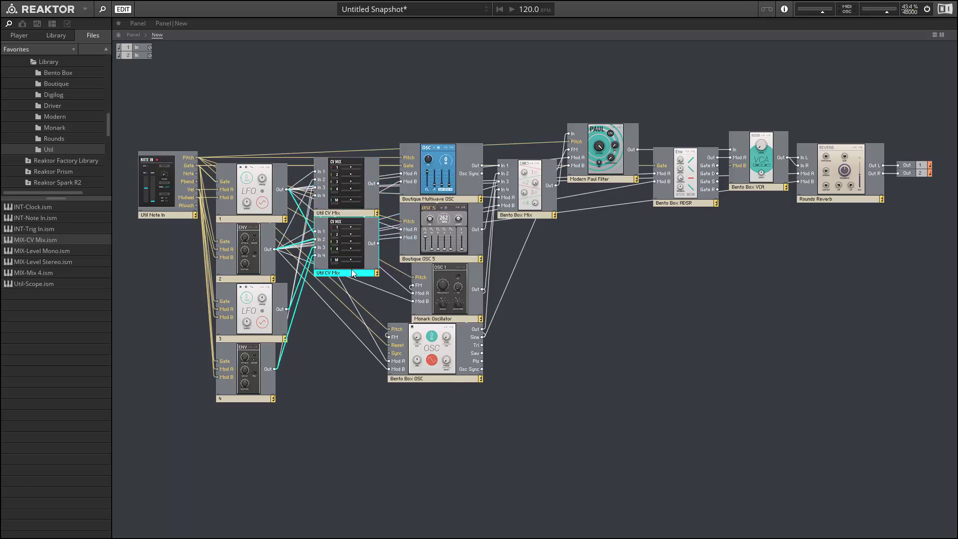
pyautogui.keyDown('shift'); pyautogui.click(342, 190); pyautogui.keyUp('shift')
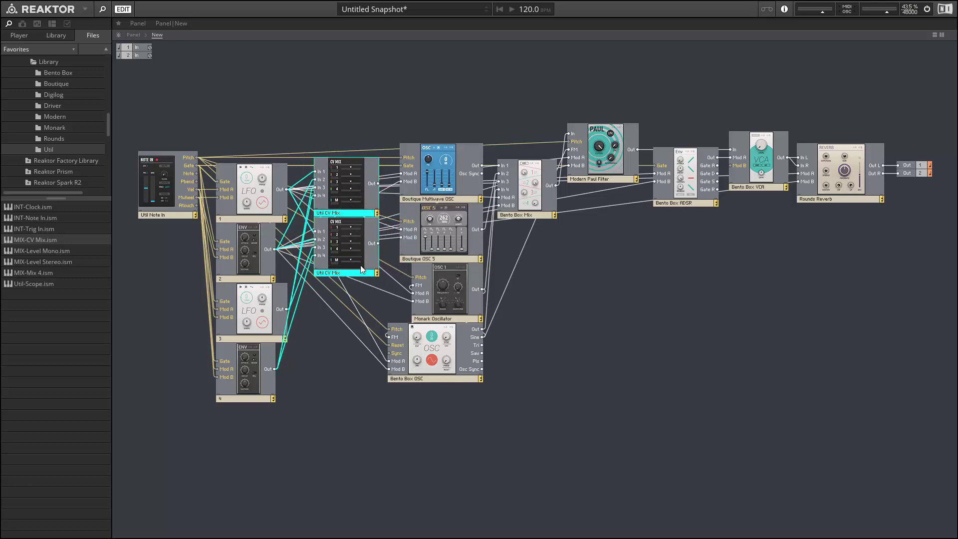
pyautogui.moveTo(360, 265); pyautogui.dragTo(338, 326)
pyautogui.click(345, 289)
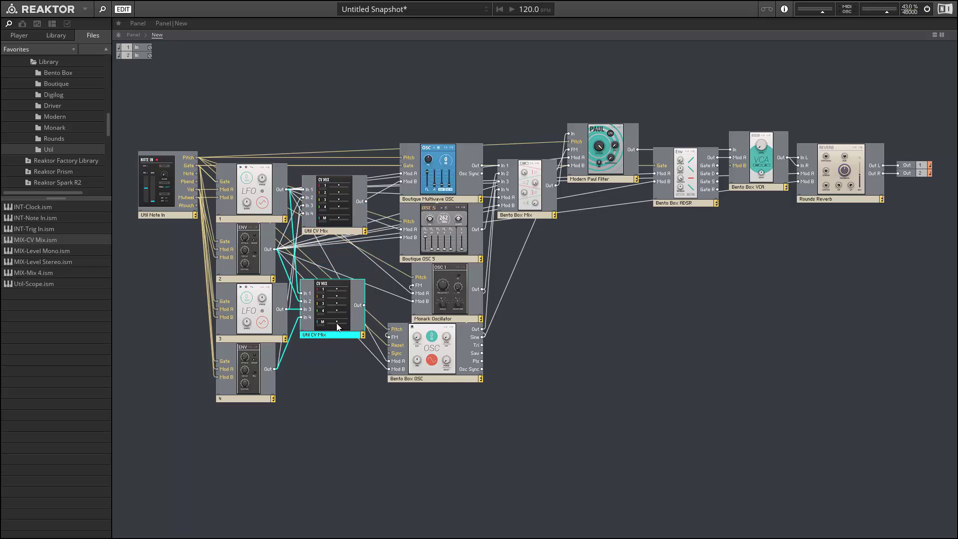
pyautogui.click(356, 275)
# Name the upper CV Mix 'Mod A' and the lower one 'Mod B'.
pyautogui.click(337, 220)
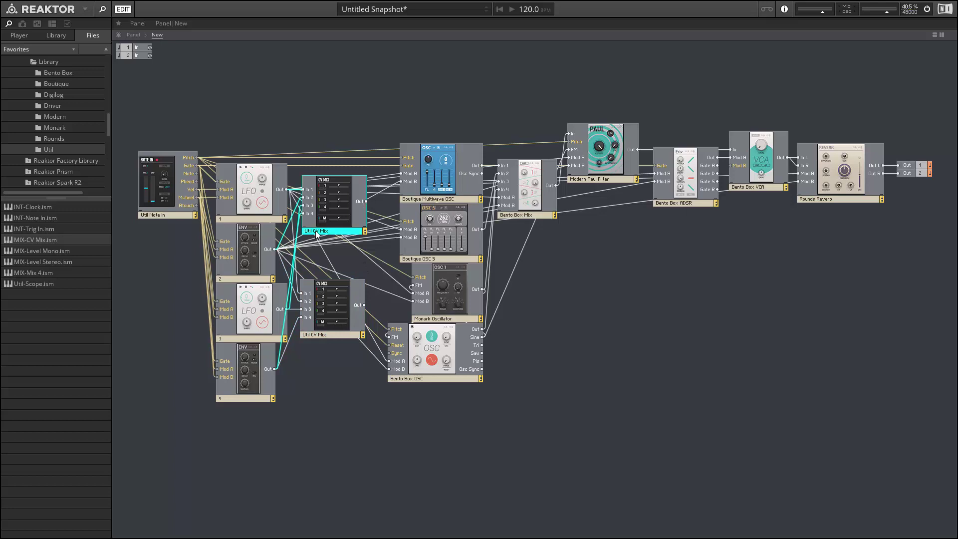
pyautogui.click(325, 231)
pyautogui.write('Mod A')
pyautogui.press('Return')
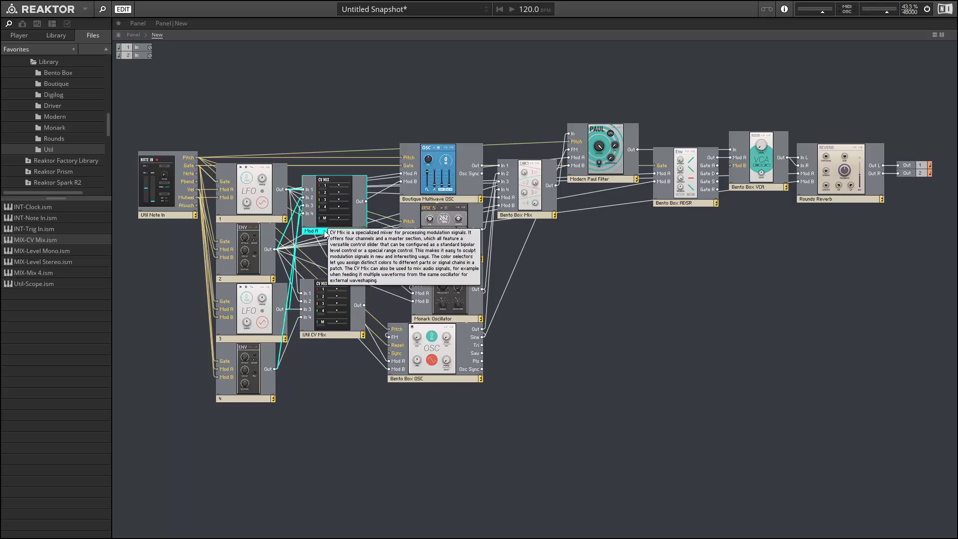
pyautogui.doubleClick(336, 338)
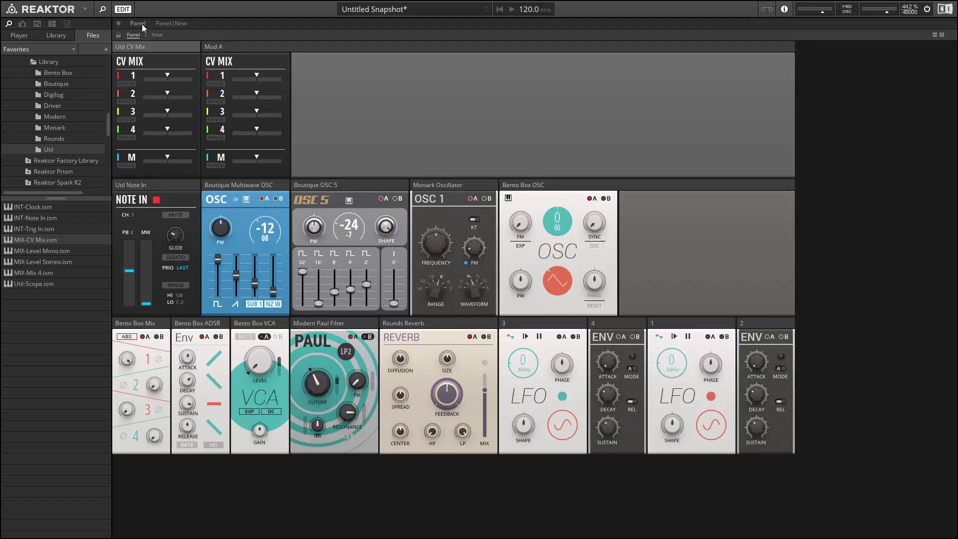
pyautogui.click(156, 35)
pyautogui.click(324, 334)
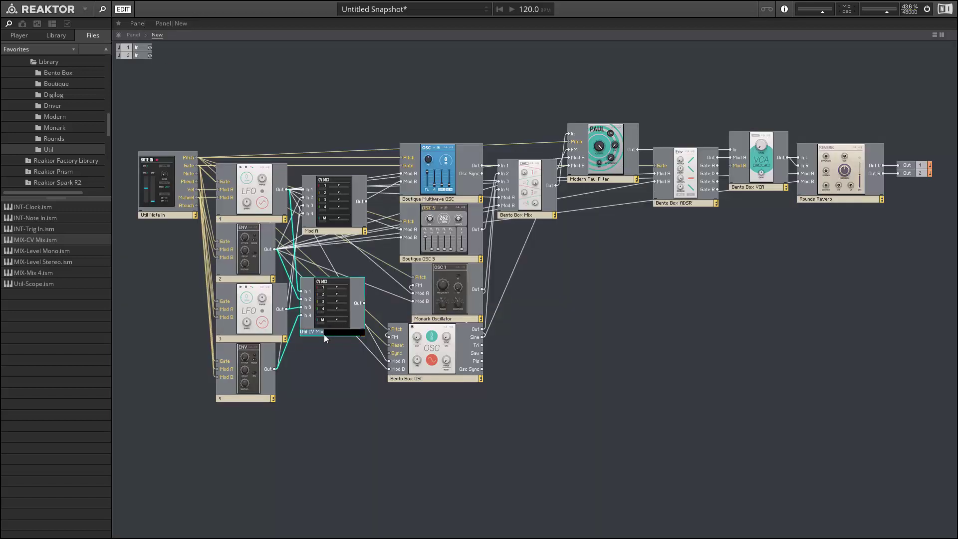
pyautogui.write('Mod B')
pyautogui.press('Return')
# Patch Mod A into Boutique OSC 5 and Bento Box Mix, and Mod B into Bento Box OSC.
pyautogui.moveTo(340, 220); pyautogui.dragTo(339, 222)
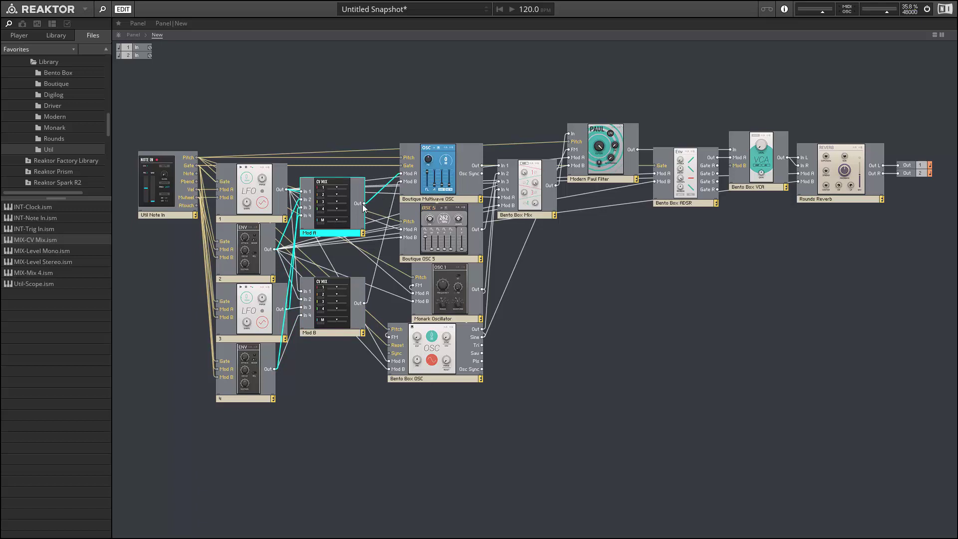
pyautogui.moveTo(365, 203); pyautogui.dragTo(402, 238)
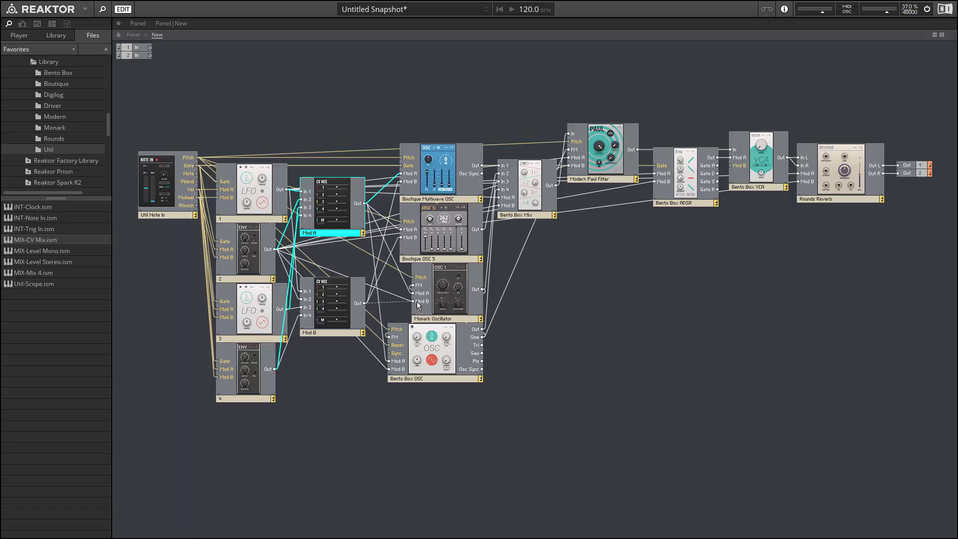
pyautogui.moveTo(364, 302); pyautogui.dragTo(383, 364)
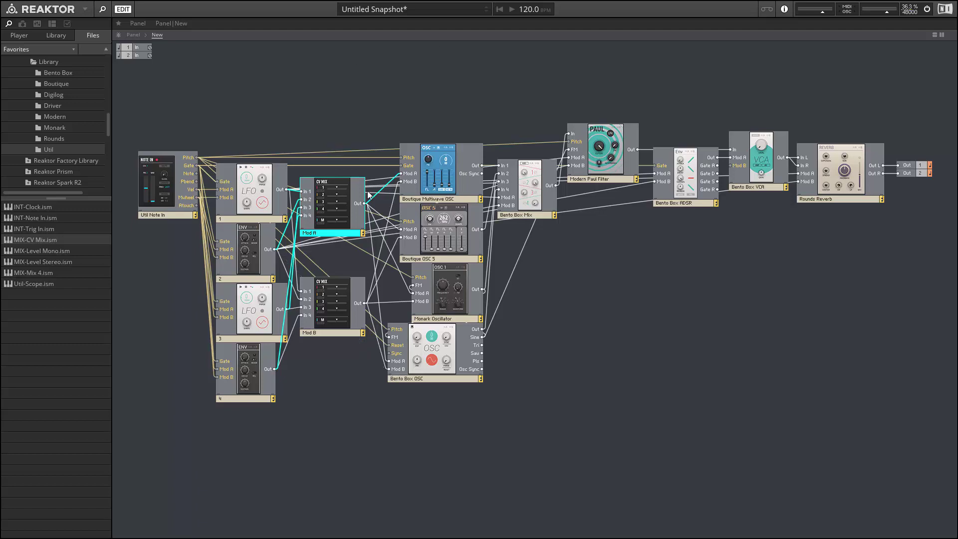
pyautogui.moveTo(363, 204); pyautogui.dragTo(501, 198)
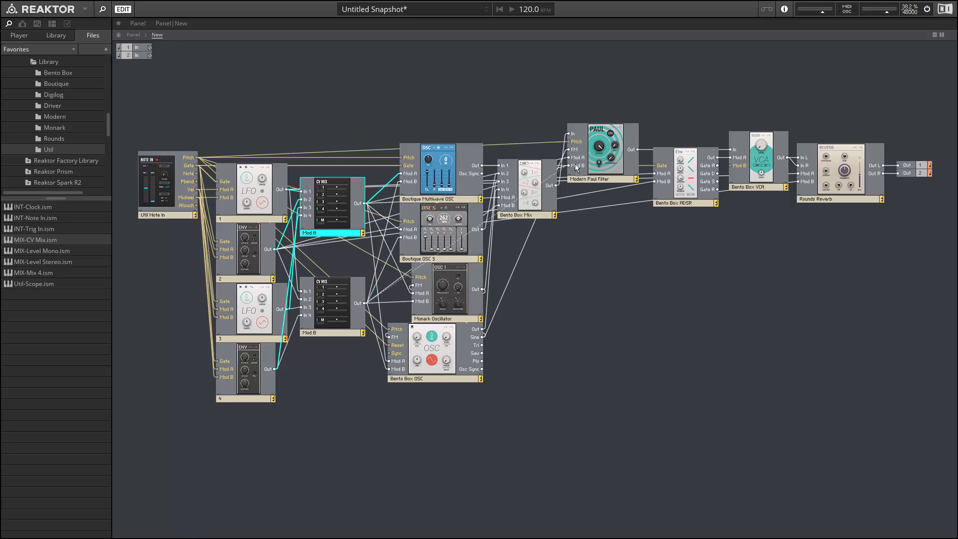
# Wire Mod A and Mod B into the ADSR, Mod A into the VCA, and Mod B into Rounds Reverb.
pyautogui.moveTo(364, 203); pyautogui.dragTo(654, 173)
pyautogui.moveTo(362, 304); pyautogui.dragTo(655, 182)
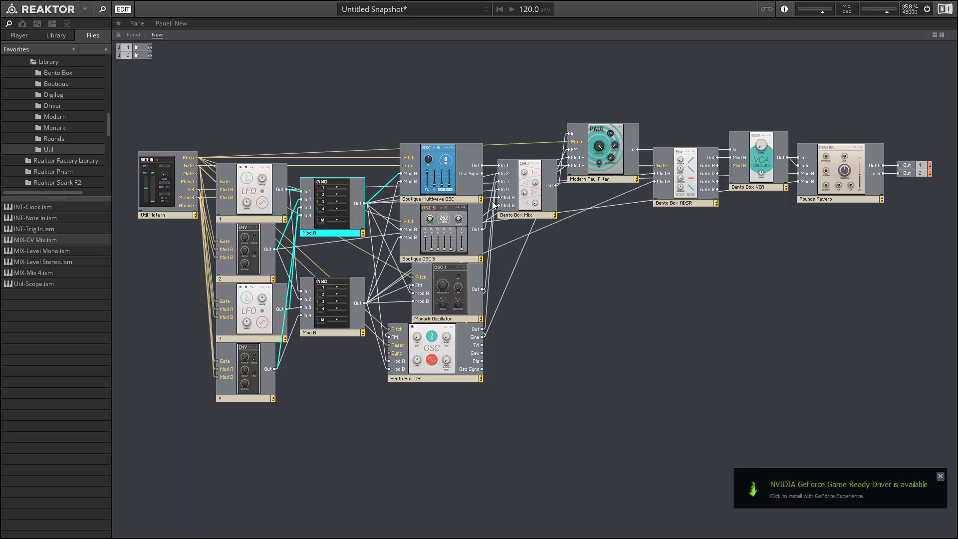
pyautogui.click(940, 475)
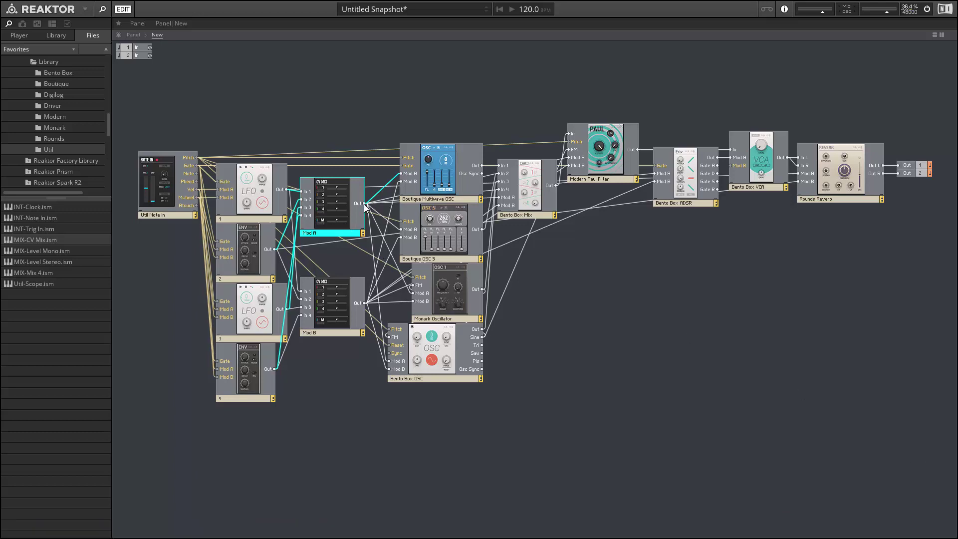
pyautogui.moveTo(364, 203); pyautogui.dragTo(805, 174)
pyautogui.moveTo(365, 303); pyautogui.dragTo(798, 181)
pyautogui.moveTo(225, 106); pyautogui.dragTo(232, 259)
pyautogui.click(344, 82)
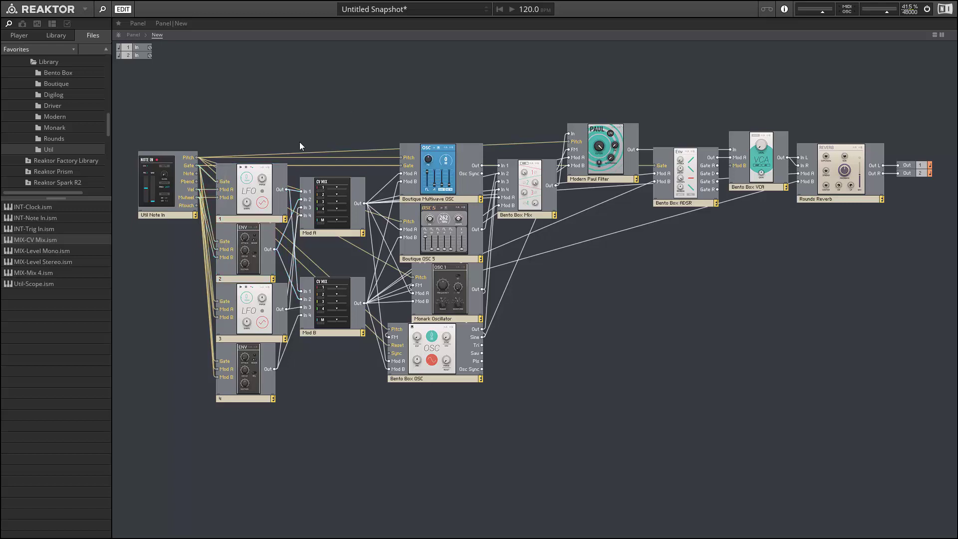
# In the panel layout, line up Mod B, Mod A, LFO 1, ENV 2, LFO 3 and ENV 4 along the bottom row.
pyautogui.click(133, 35)
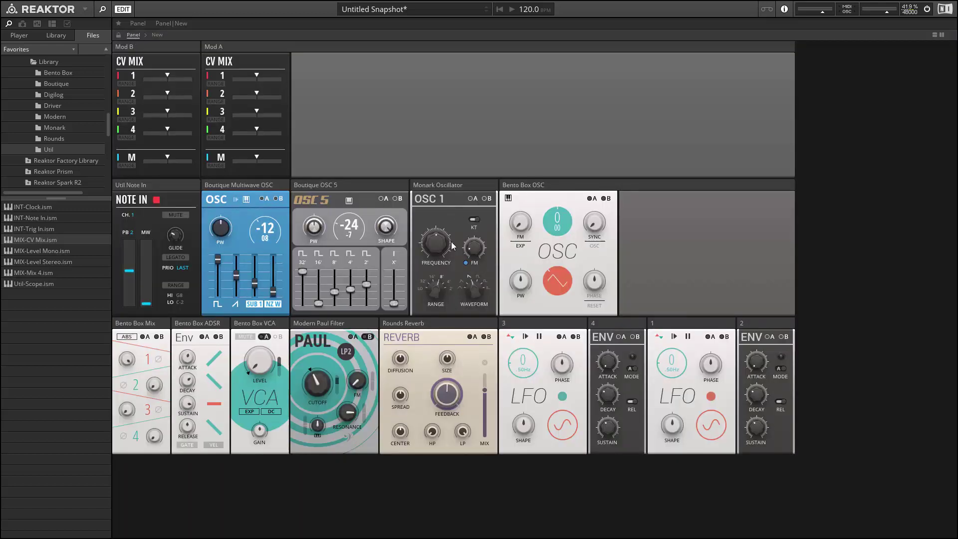
pyautogui.moveTo(145, 47); pyautogui.dragTo(155, 478)
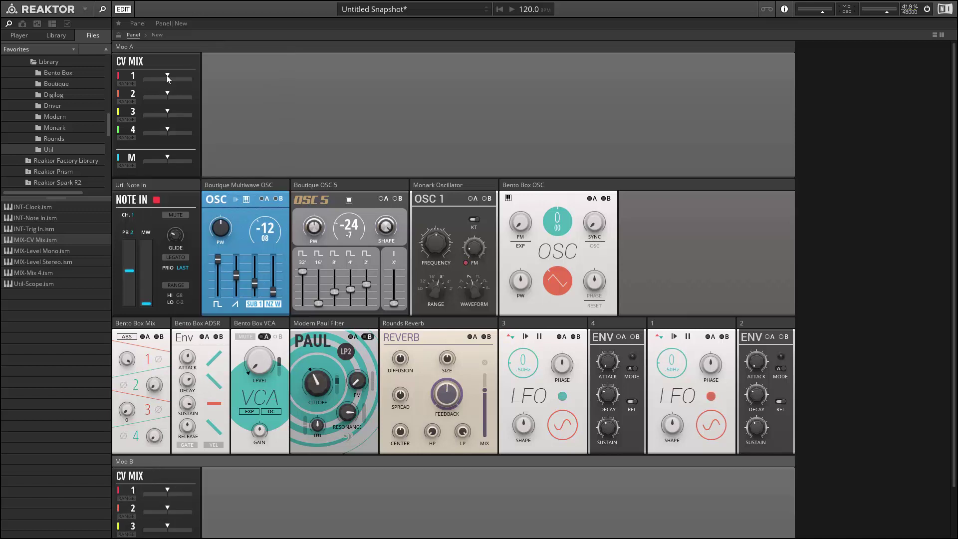
pyautogui.moveTo(146, 48); pyautogui.dragTo(142, 326)
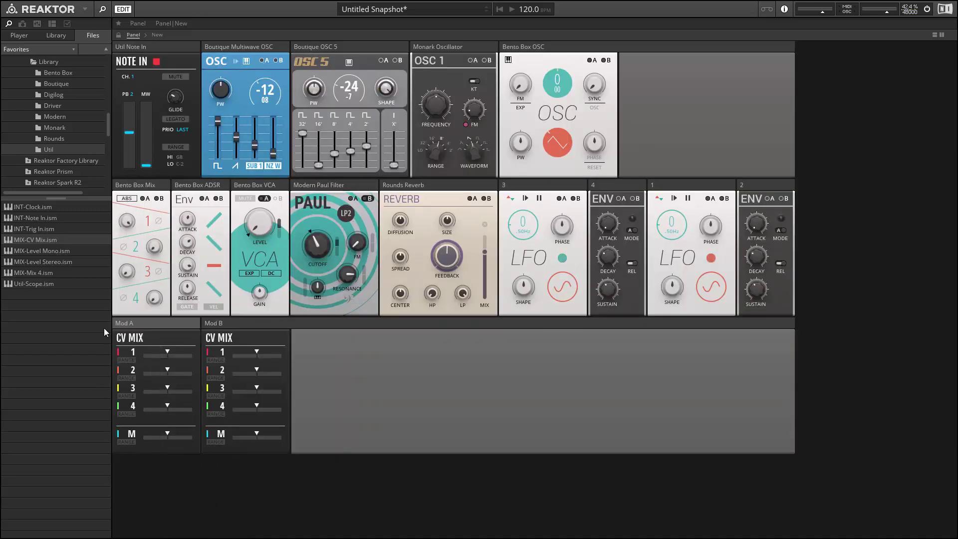
pyautogui.moveTo(676, 186); pyautogui.dragTo(104, 333)
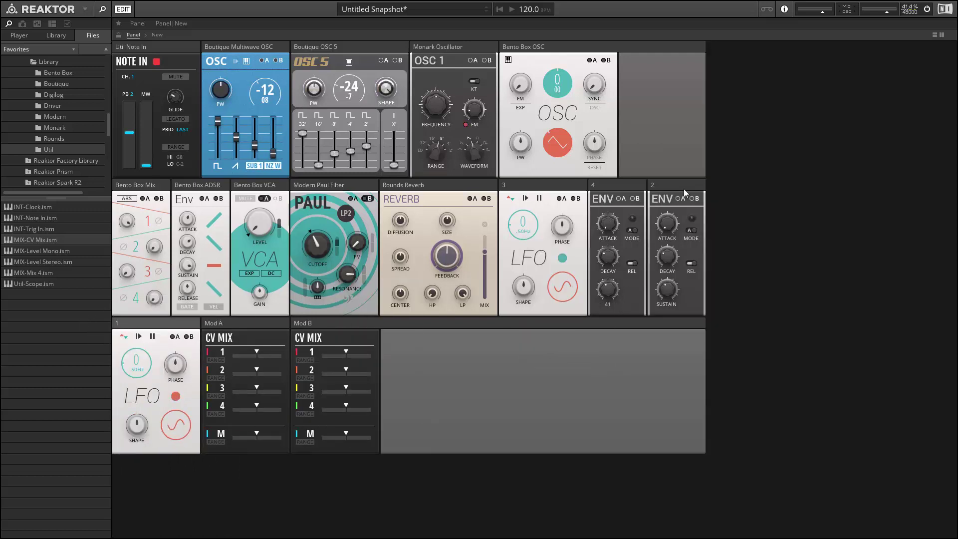
pyautogui.moveTo(684, 191); pyautogui.dragTo(247, 316)
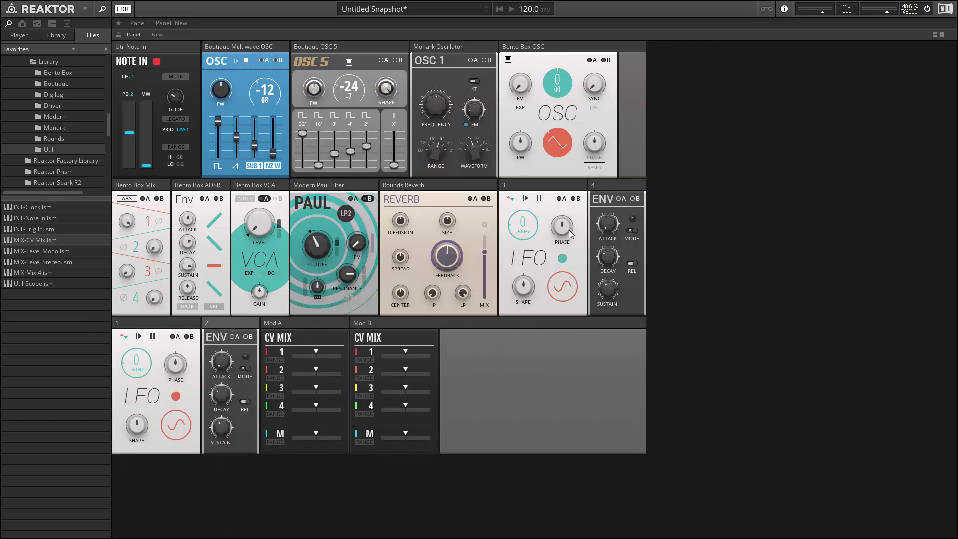
pyautogui.moveTo(544, 186); pyautogui.dragTo(306, 324)
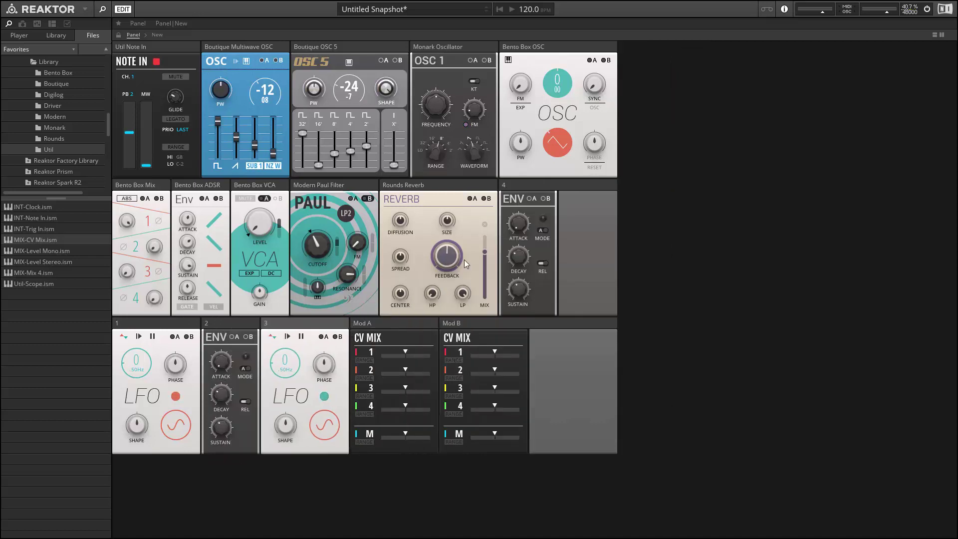
pyautogui.moveTo(533, 188); pyautogui.dragTo(365, 339)
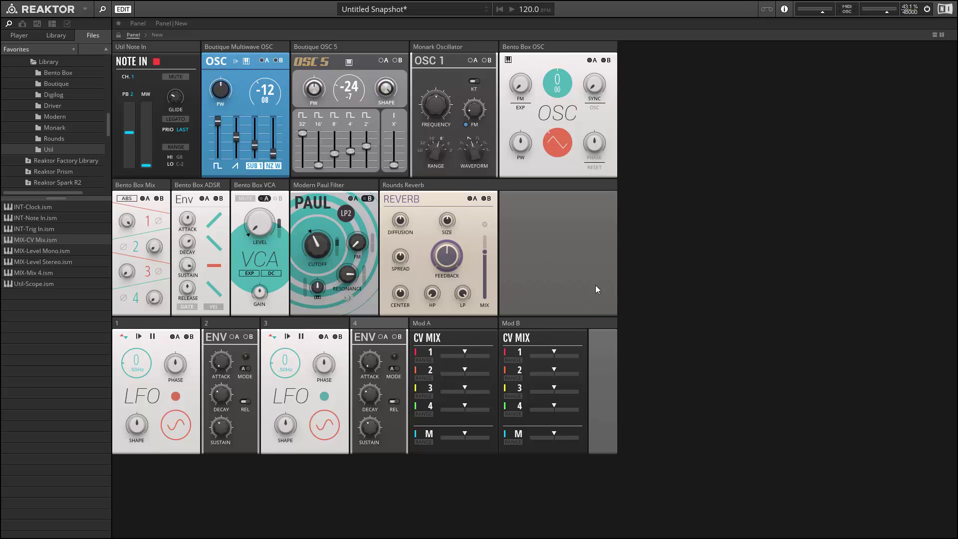
# Back in the main structure, select every module and move the patch down and slightly right.
pyautogui.doubleClick(605, 343)
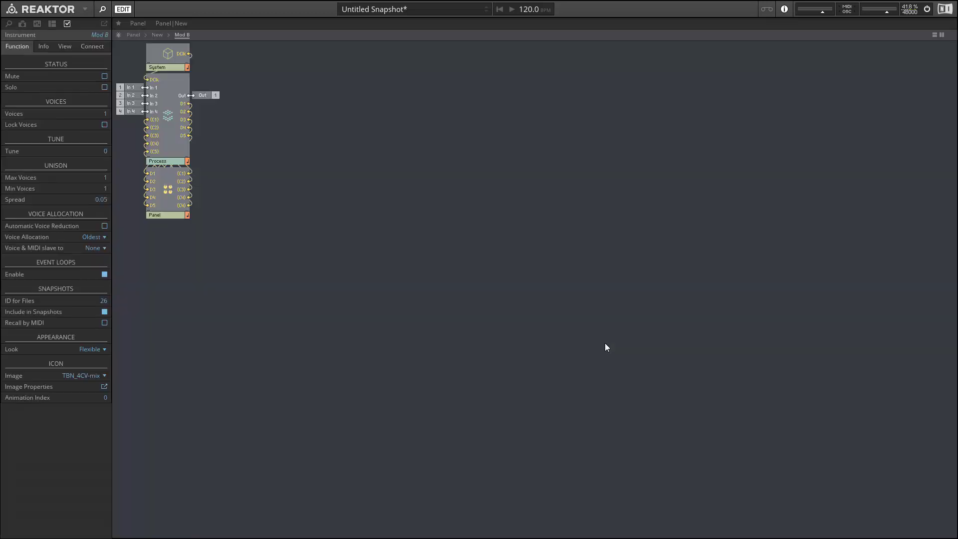
pyautogui.doubleClick(294, 126)
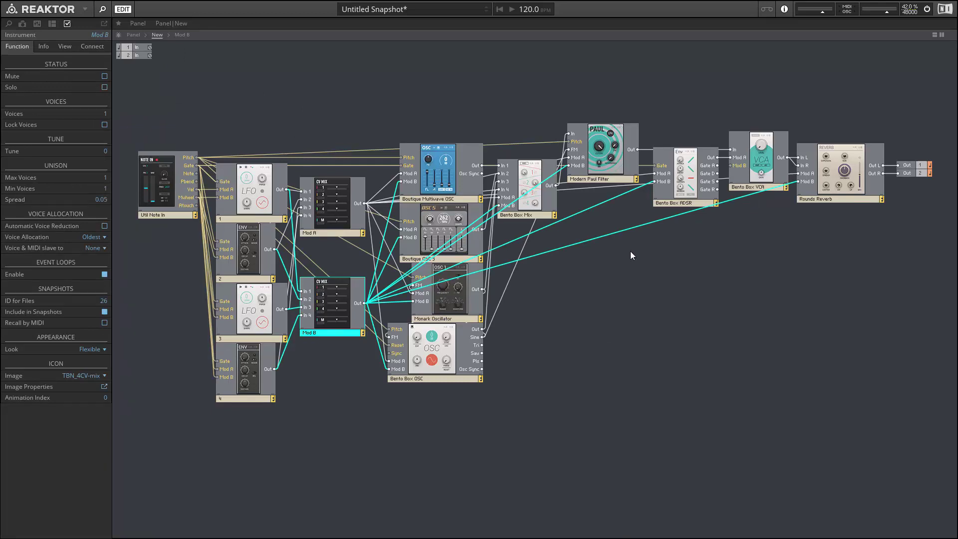
pyautogui.click(555, 285)
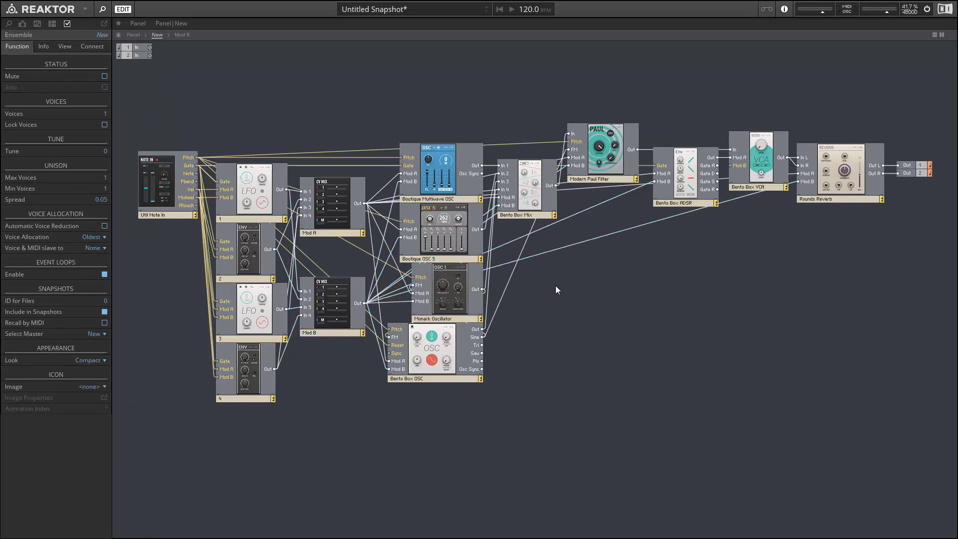
pyautogui.click(158, 198)
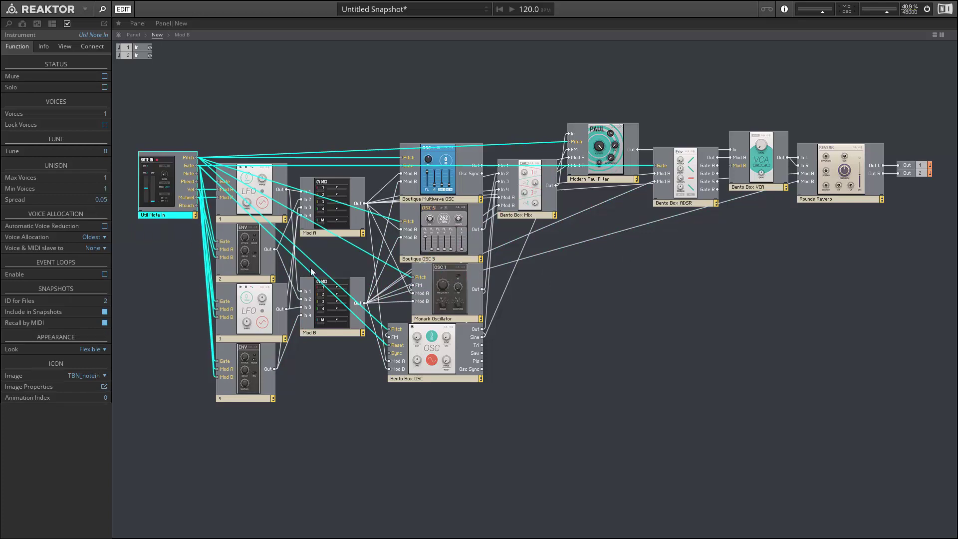
pyautogui.click(164, 97)
pyautogui.moveTo(149, 91); pyautogui.dragTo(947, 411)
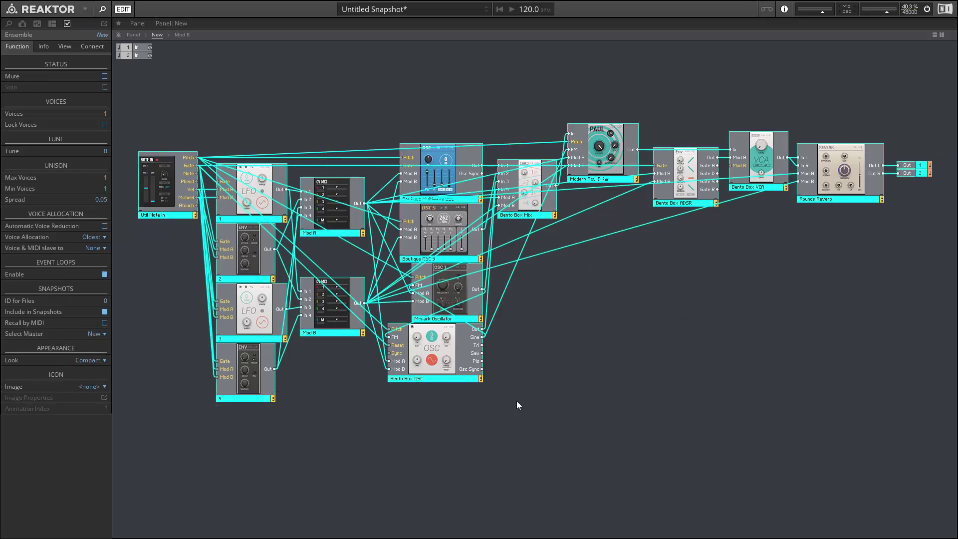
pyautogui.moveTo(451, 376); pyautogui.dragTo(461, 458)
pyautogui.click(387, 199)
# Drag PRO-Quantizer.ism from the Digilog library onto the canvas and position it above the patch.
pyautogui.click(6, 23)
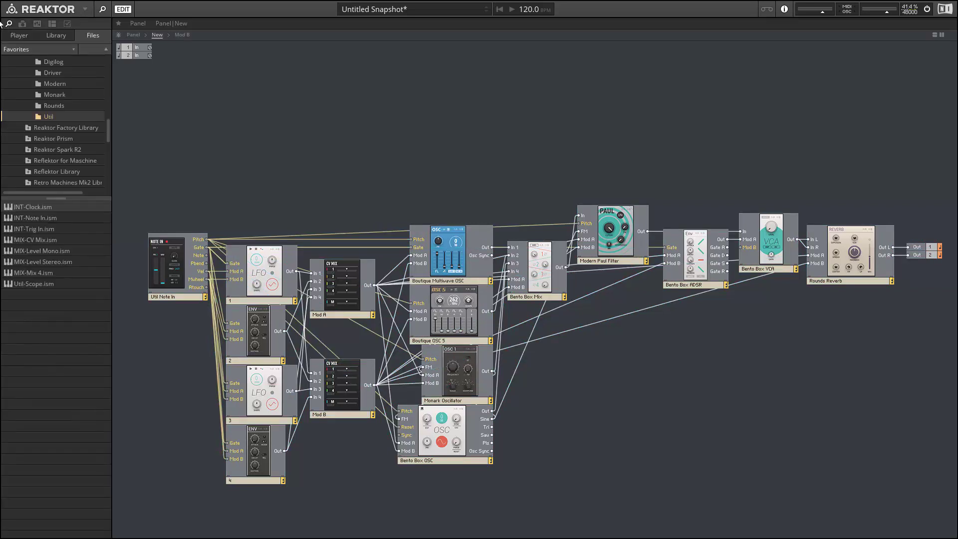
pyautogui.scroll(1, 75, 104)
pyautogui.click(64, 98)
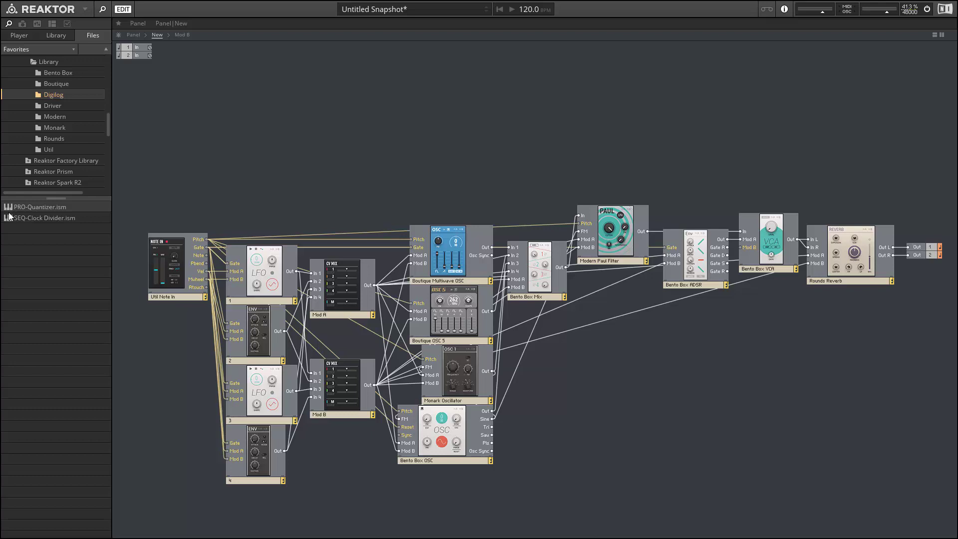
pyautogui.moveTo(10, 207); pyautogui.dragTo(364, 128)
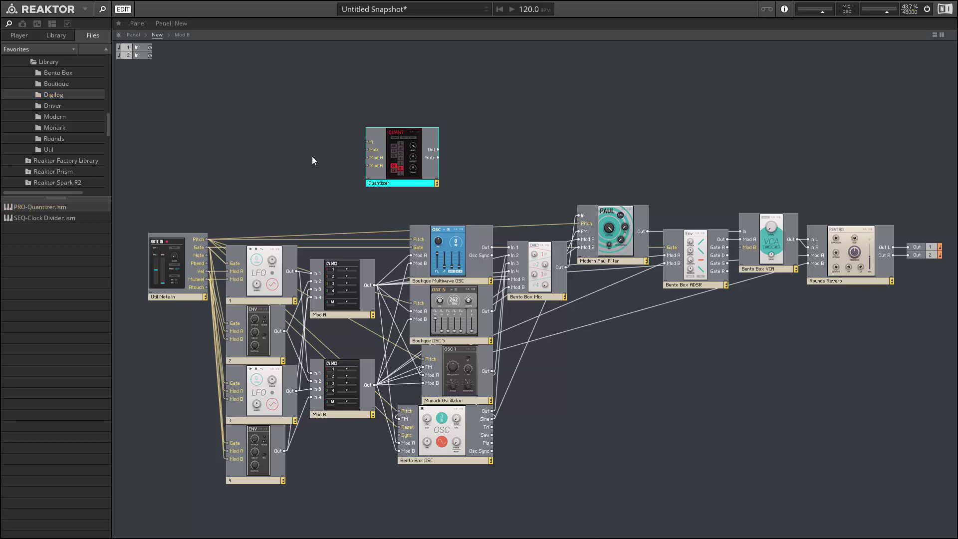
pyautogui.moveTo(418, 183); pyautogui.dragTo(388, 161)
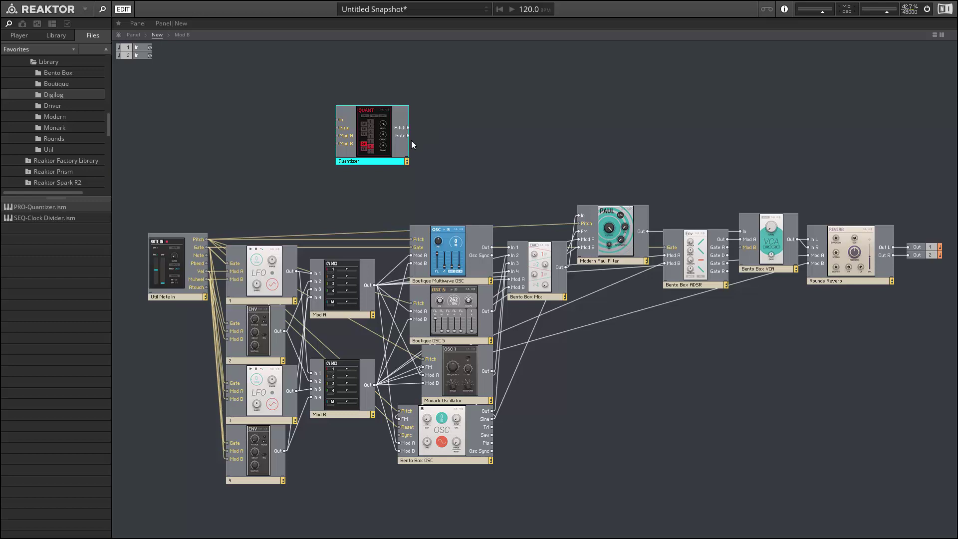
pyautogui.moveTo(365, 153); pyautogui.dragTo(345, 149)
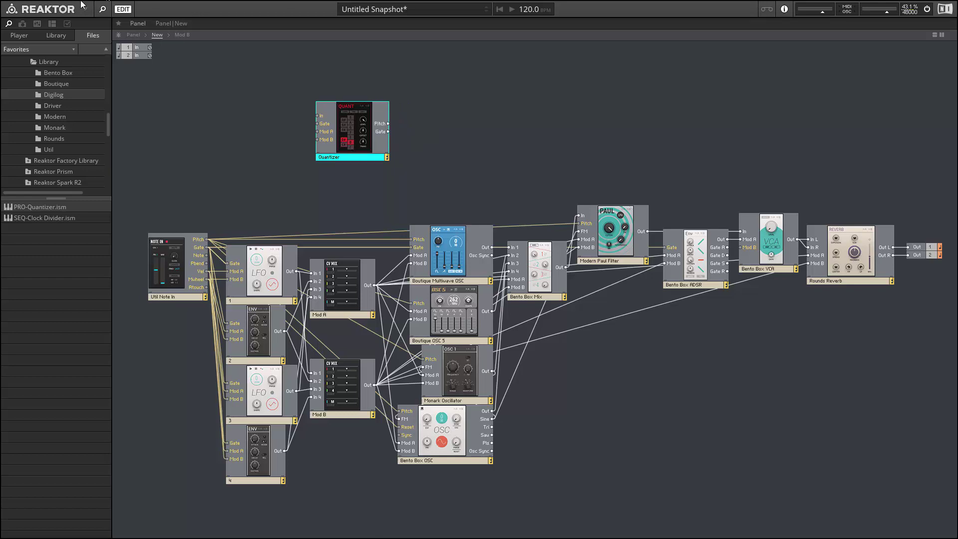
# Move the QUANT panel to the top and enable C# and D# in the Quantizer's scale.
pyautogui.click(133, 35)
pyautogui.moveTo(611, 330); pyautogui.dragTo(144, 5)
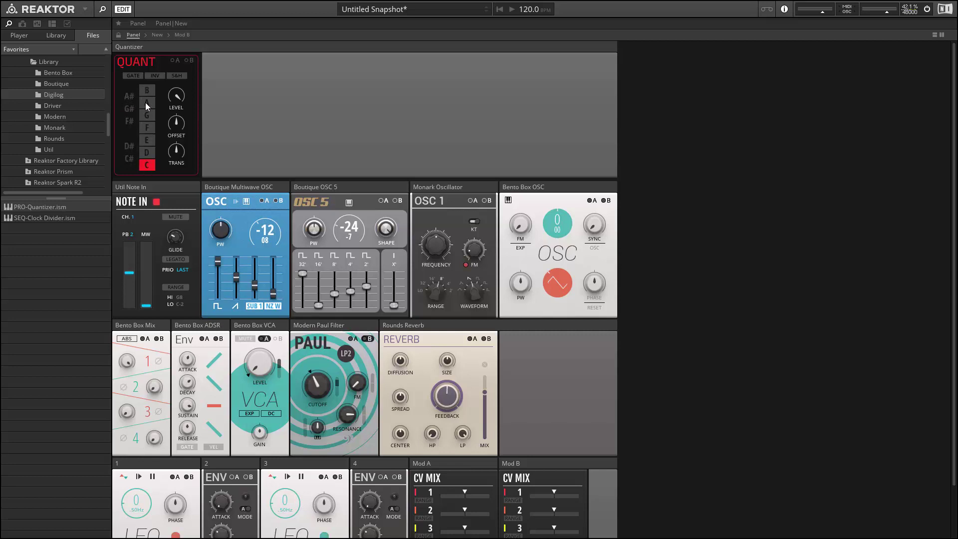
pyautogui.click(130, 145)
pyautogui.click(129, 158)
pyautogui.click(159, 35)
pyautogui.moveTo(344, 153)
pyautogui.mouseDown()
pyautogui.moveTo(364, 140)
pyautogui.moveTo(327, 146)
pyautogui.moveTo(334, 159)
pyautogui.mouseUp()
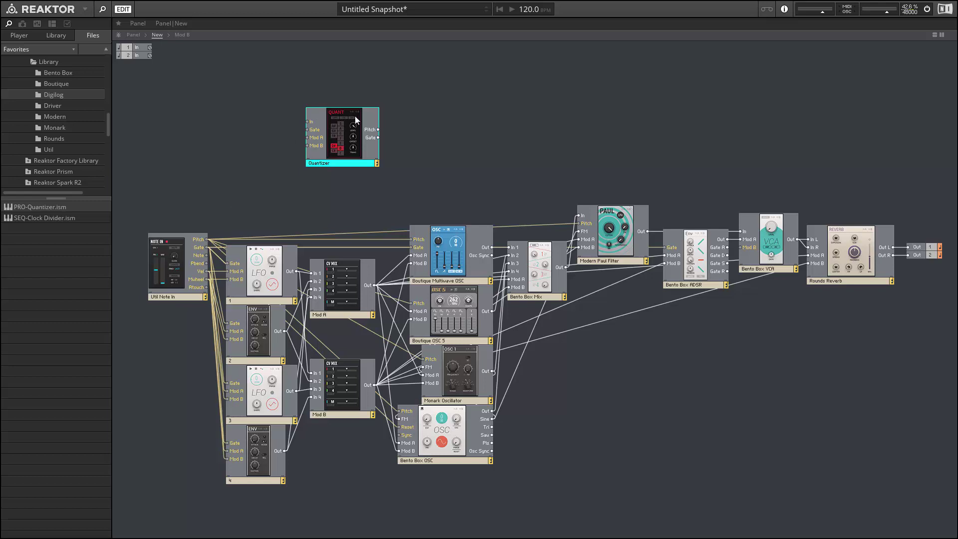
# Move the Quantizer up and right, then open the Bento Box block folder in the Files browser.
pyautogui.moveTo(350, 167); pyautogui.dragTo(405, 161)
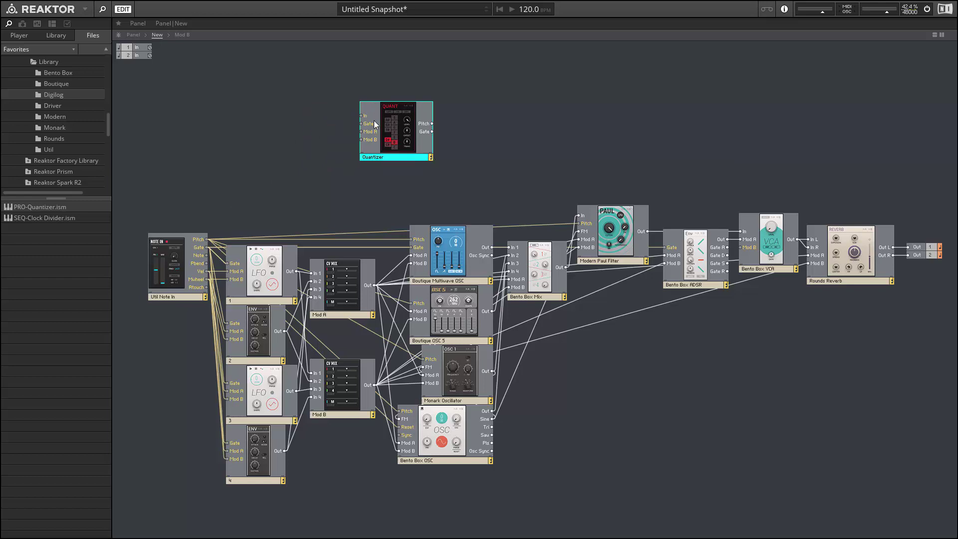
pyautogui.click(238, 77)
pyautogui.rightClick(238, 75)
pyautogui.moveTo(247, 80)
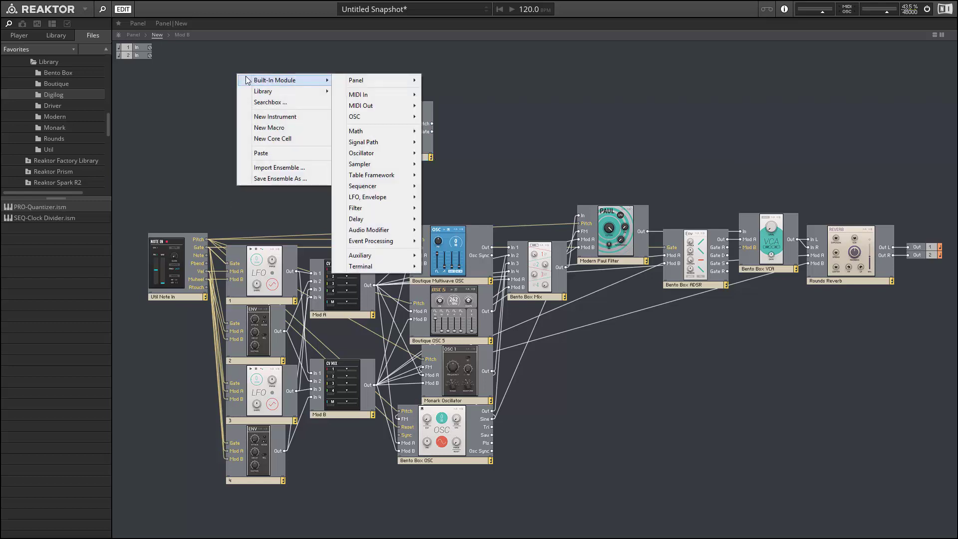
pyautogui.click(161, 103)
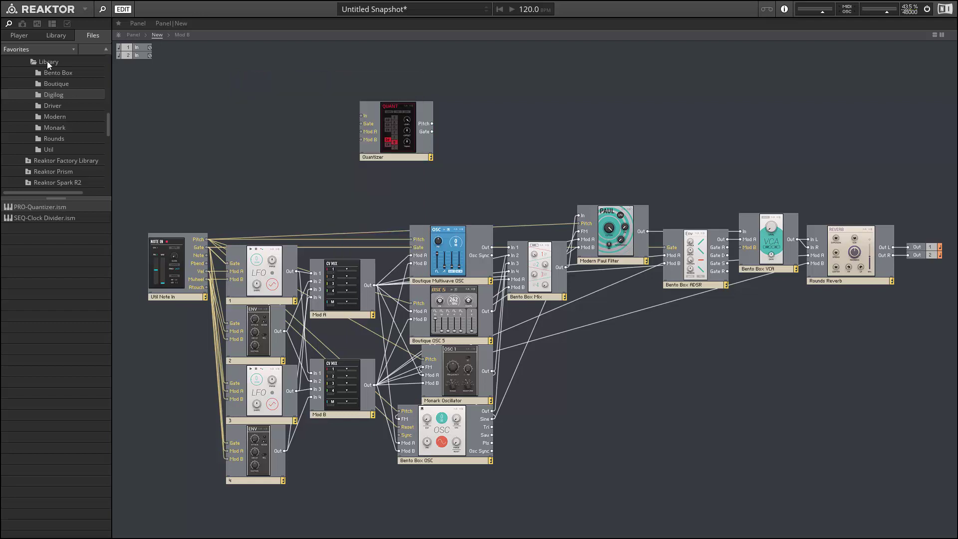
pyautogui.click(52, 72)
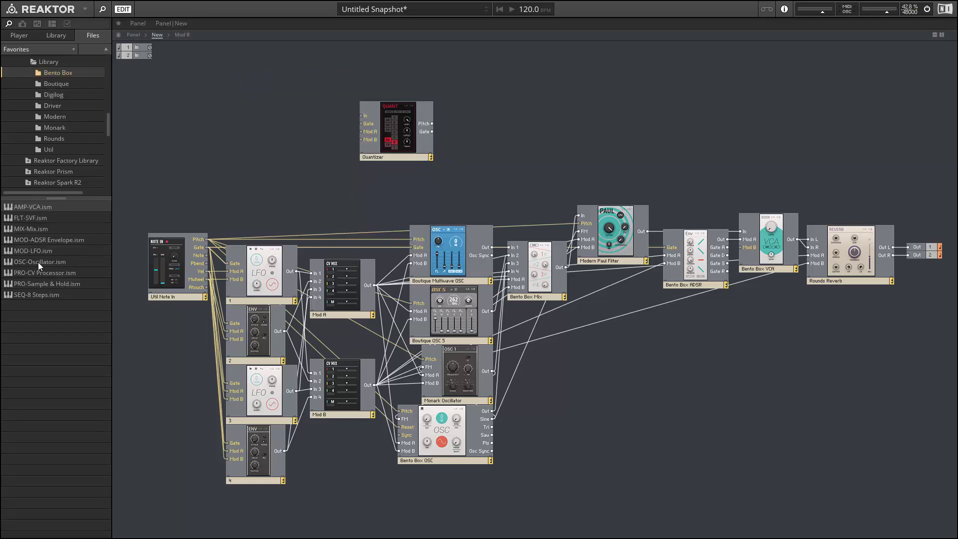
# Add two MOD-LFO blocks beside the Quantizer and wire the lower LFO into Quantizer Gate.
pyautogui.moveTo(18, 250); pyautogui.dragTo(226, 121)
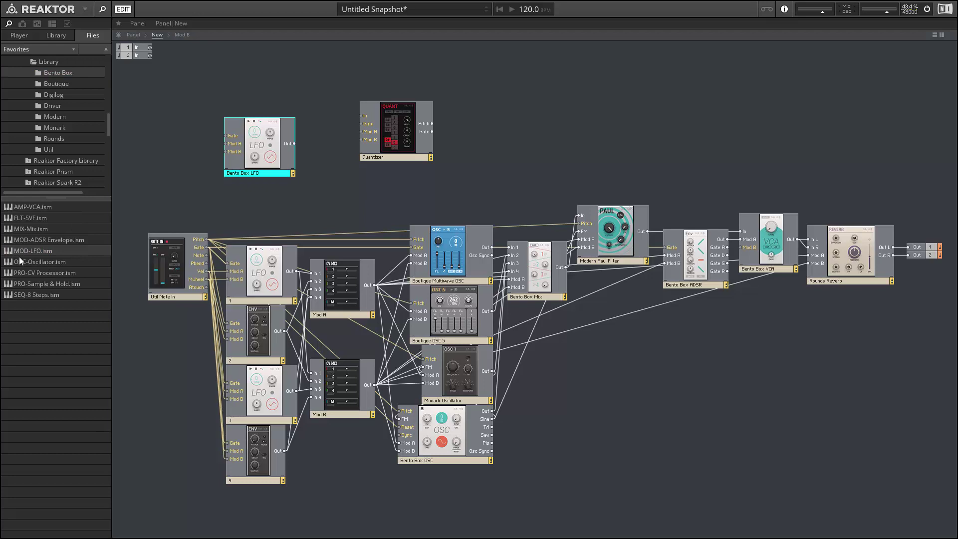
pyautogui.moveTo(20, 251); pyautogui.dragTo(249, 190)
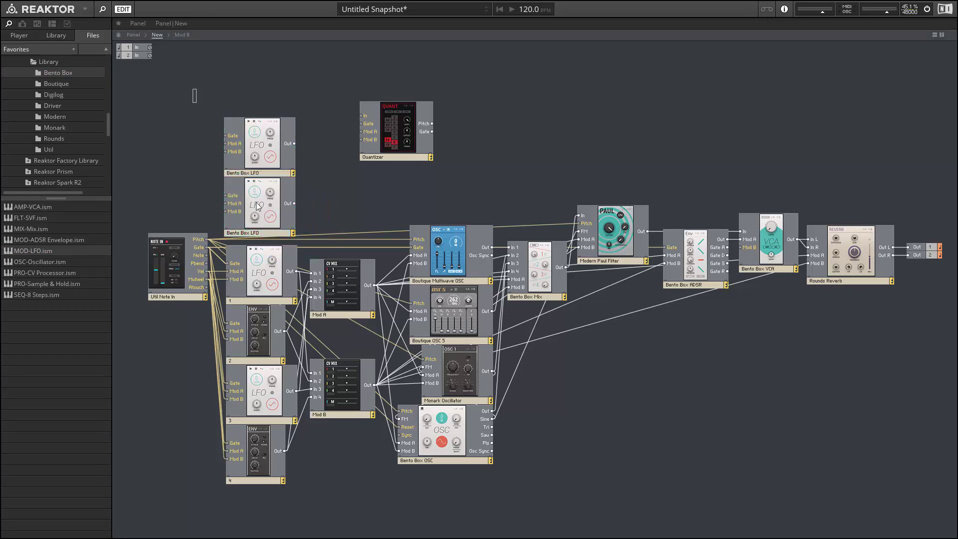
pyautogui.moveTo(192, 89); pyautogui.dragTo(264, 210)
pyautogui.moveTo(287, 149); pyautogui.dragTo(388, 141)
pyautogui.moveTo(319, 179); pyautogui.dragTo(355, 128)
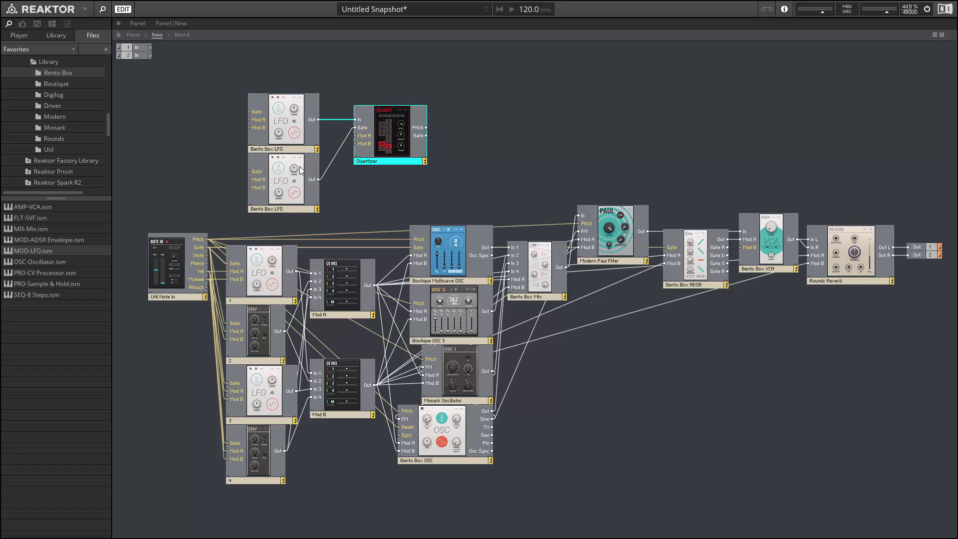
# Feed Quantizer Pitch to all four oscillators and Quantizer Gate to the Bento Box OSC reset.
pyautogui.moveTo(263, 78); pyautogui.dragTo(406, 210)
pyautogui.moveTo(399, 162); pyautogui.dragTo(410, 239)
pyautogui.moveTo(324, 131); pyautogui.dragTo(410, 247)
pyautogui.moveTo(324, 125); pyautogui.dragTo(411, 303)
pyautogui.moveTo(322, 125); pyautogui.dragTo(423, 359)
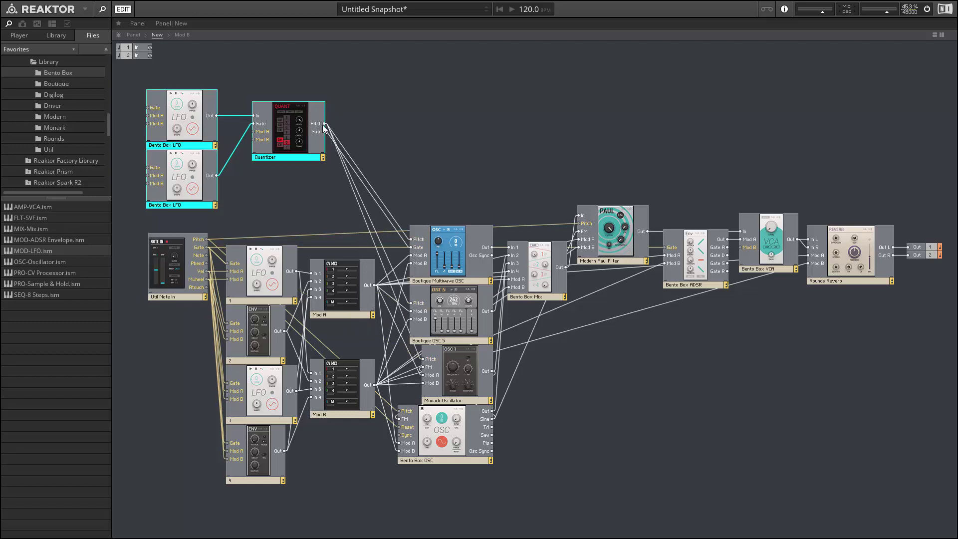
pyautogui.moveTo(324, 126); pyautogui.dragTo(399, 411)
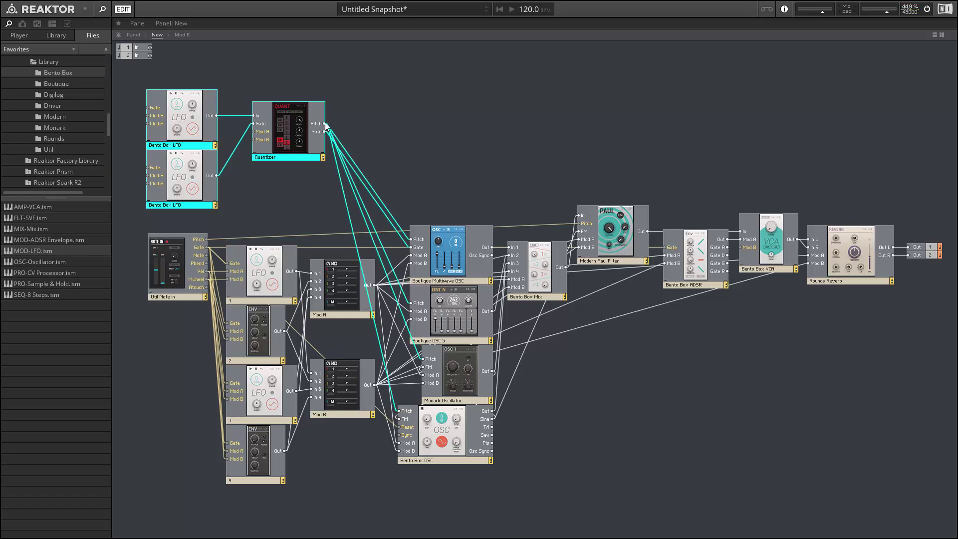
pyautogui.moveTo(325, 132); pyautogui.dragTo(399, 427)
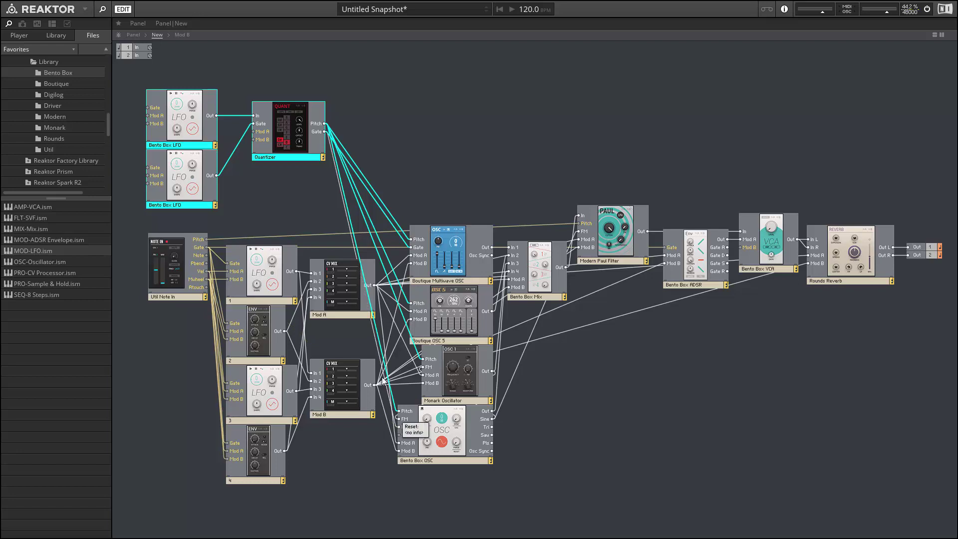
# Route Quantizer Pitch to the Modern Paul Filter and Gate to the ADSR, and lower master volume.
pyautogui.moveTo(324, 124); pyautogui.dragTo(577, 223)
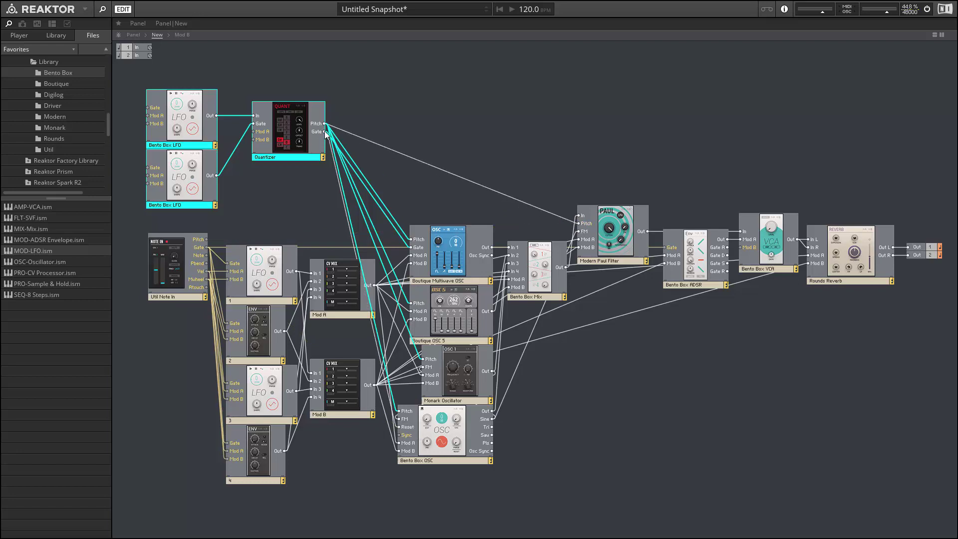
pyautogui.moveTo(325, 133); pyautogui.dragTo(669, 248)
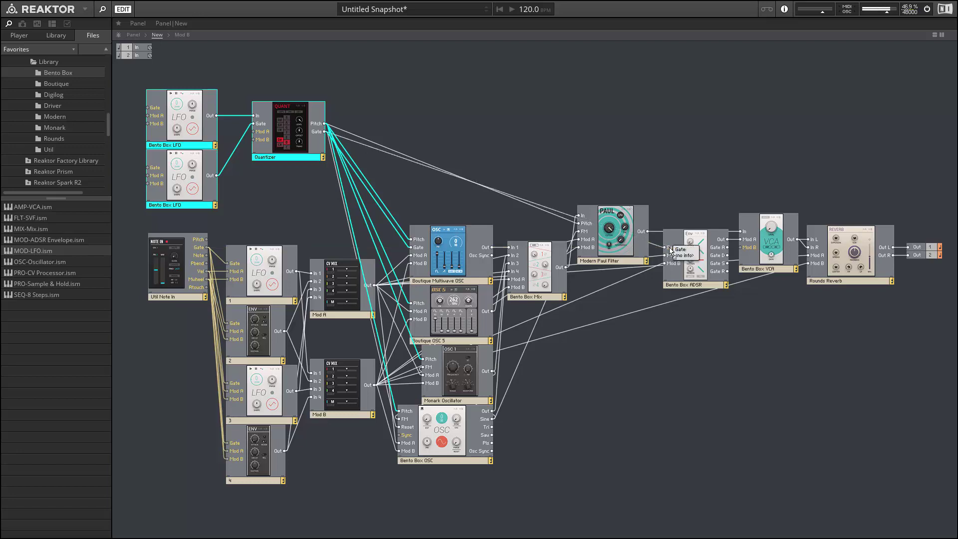
pyautogui.moveTo(881, 18); pyautogui.dragTo(862, 23)
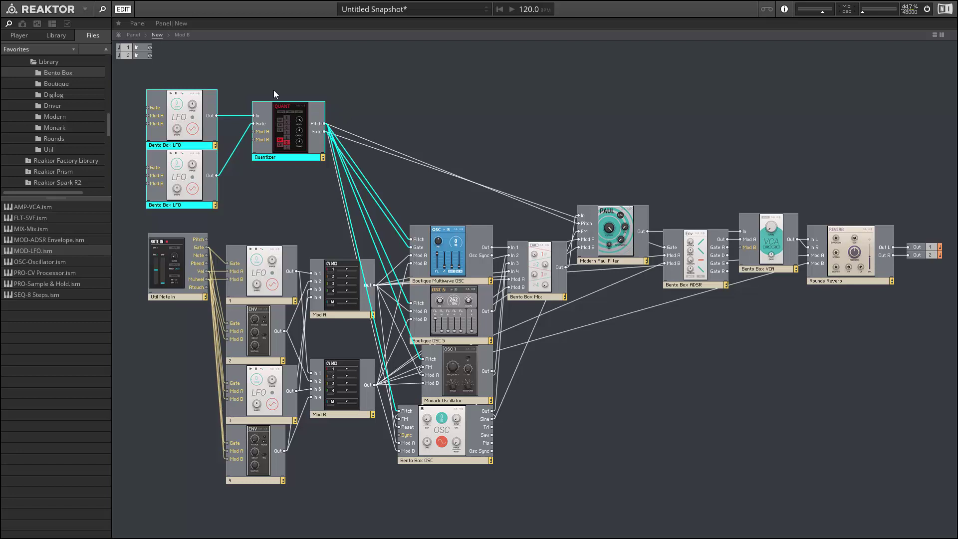
pyautogui.moveTo(180, 84); pyautogui.dragTo(278, 213)
pyautogui.moveTo(299, 155); pyautogui.dragTo(348, 148)
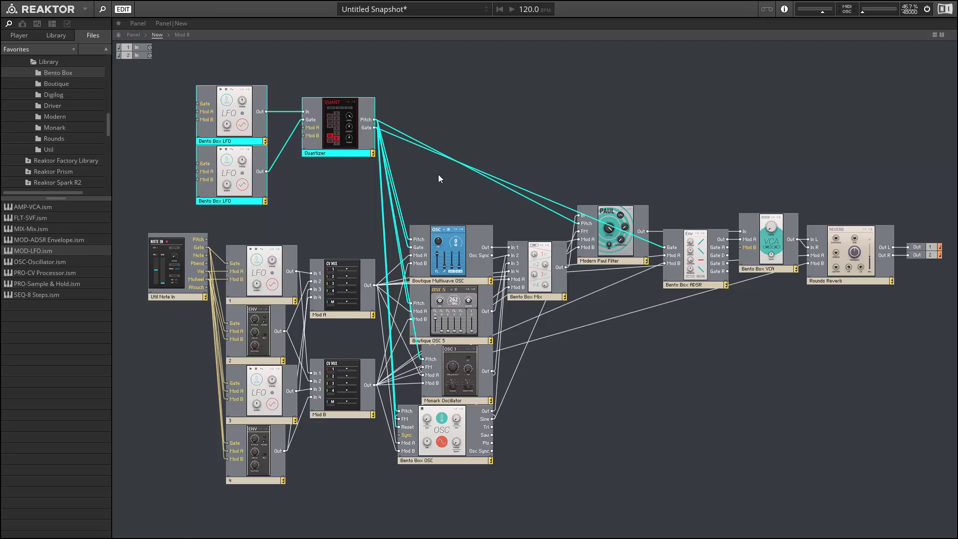
# Connect Quantizer Gate to the Gate inputs of modulation blocks 1, 2, 3 and 4.
pyautogui.click(183, 277)
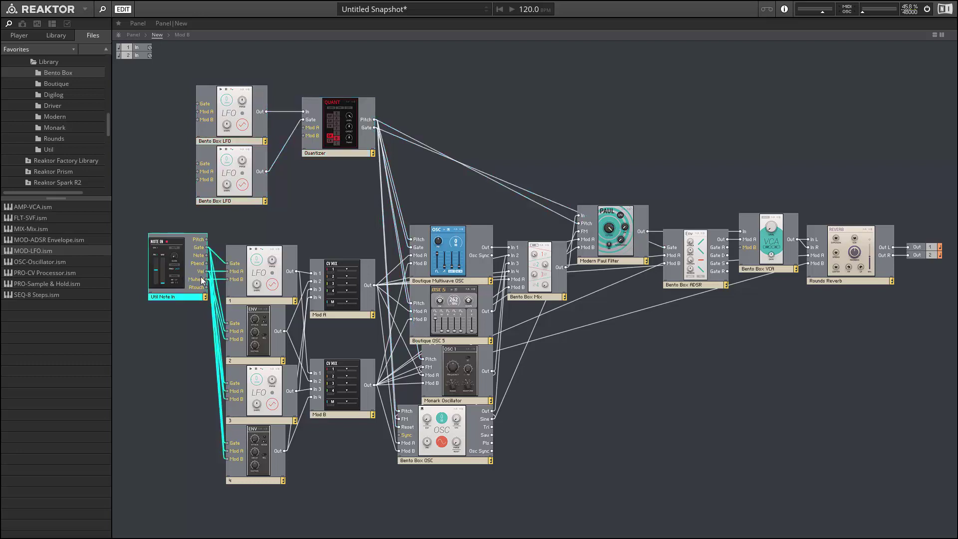
pyautogui.moveTo(376, 127); pyautogui.dragTo(227, 263)
pyautogui.moveTo(375, 128); pyautogui.dragTo(227, 324)
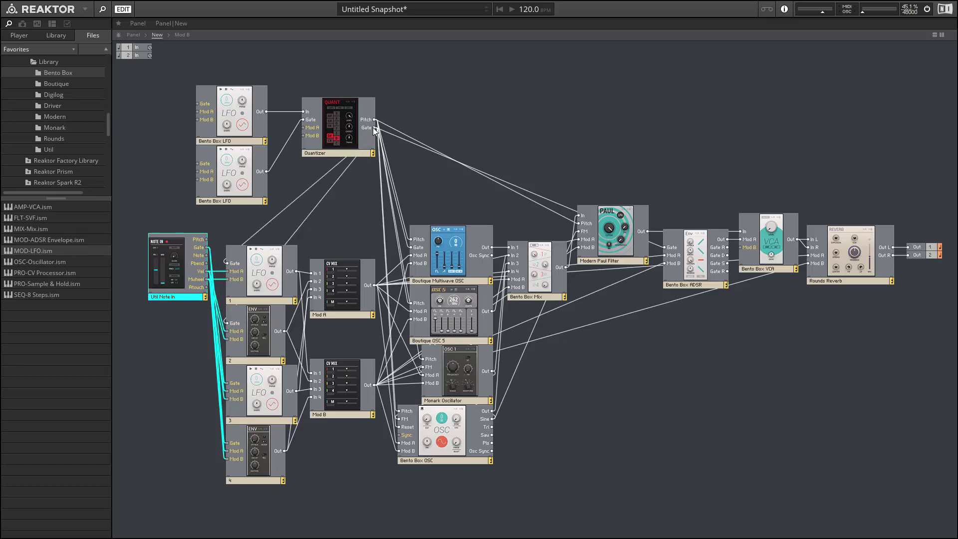
pyautogui.moveTo(375, 128); pyautogui.dragTo(227, 383)
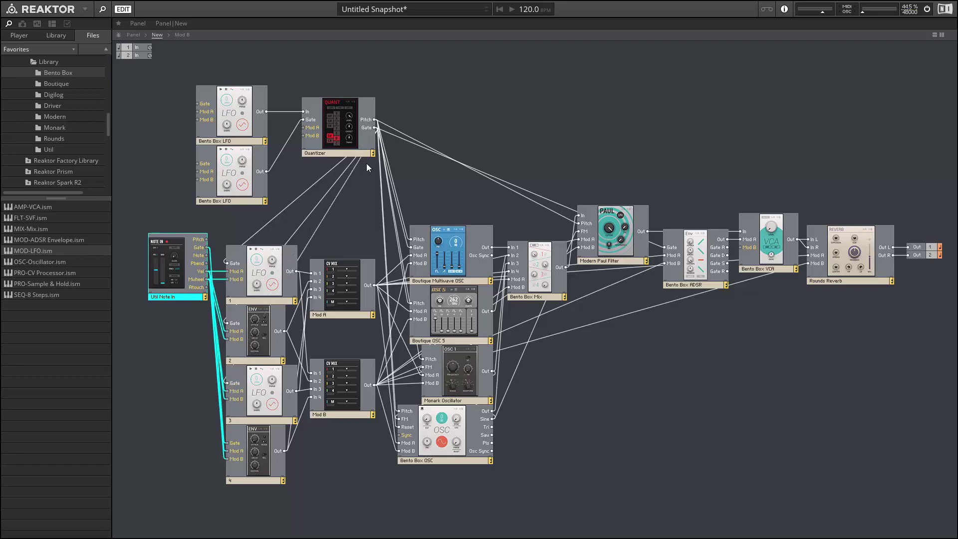
pyautogui.moveTo(370, 129); pyautogui.dragTo(229, 443)
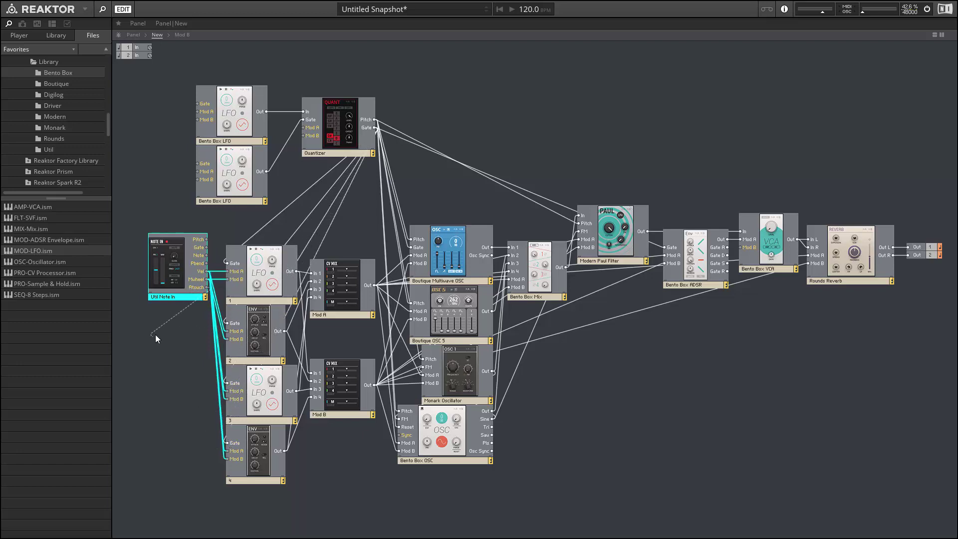
# Move Util Note In down beside block 3 and shift the LFO/Quantizer group left and down.
pyautogui.moveTo(171, 296); pyautogui.dragTo(172, 414)
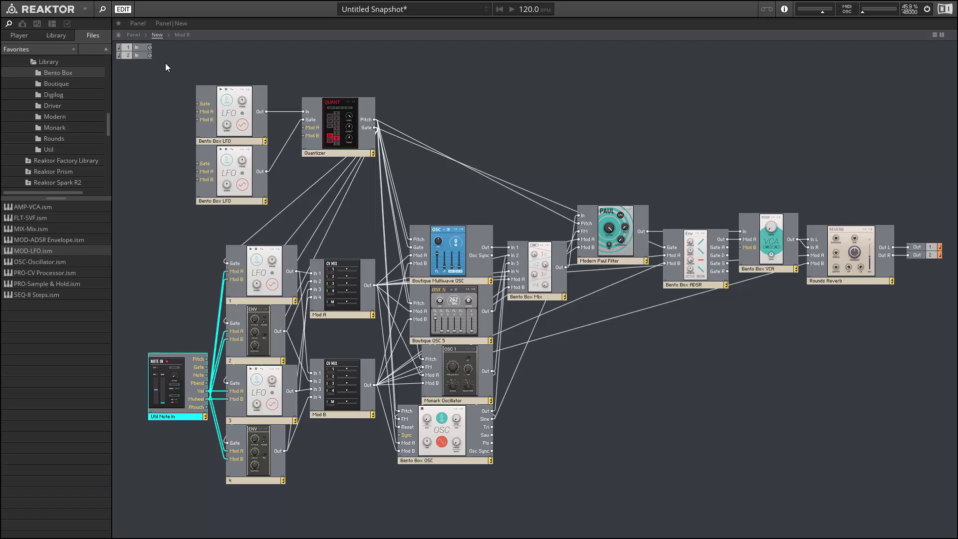
pyautogui.moveTo(182, 75); pyautogui.dragTo(419, 207)
pyautogui.moveTo(256, 194); pyautogui.dragTo(176, 230)
# Switch to the instrument Panel view with the structure shown below it in split view.
pyautogui.click(229, 85)
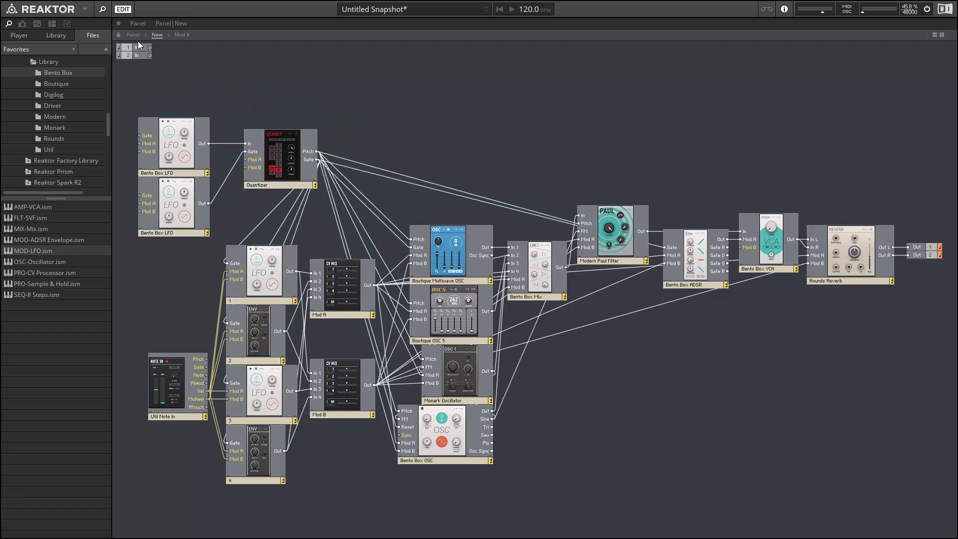
pyautogui.click(134, 34)
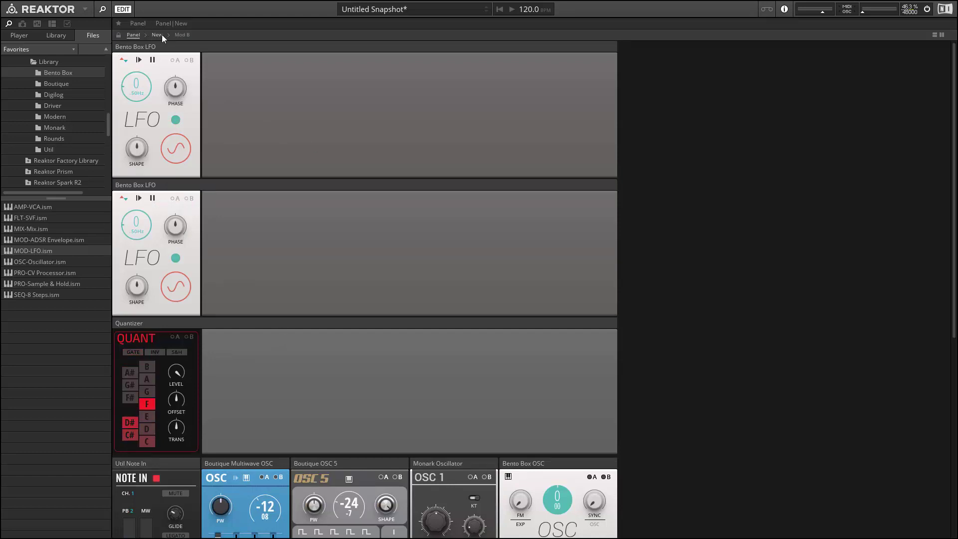
pyautogui.click(935, 35)
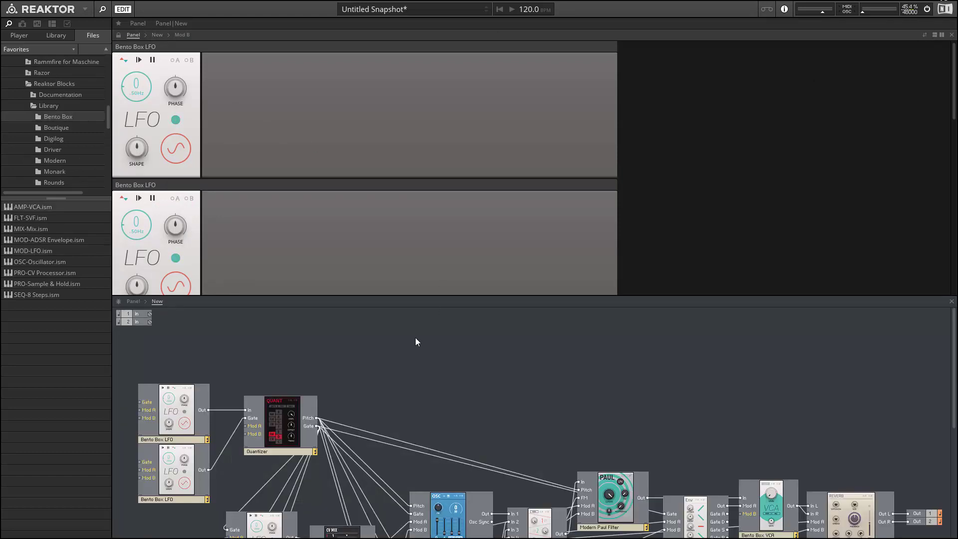
# Arrange the two LFO panels side by side at the top with the Quantizer panel after them.
pyautogui.click(172, 430)
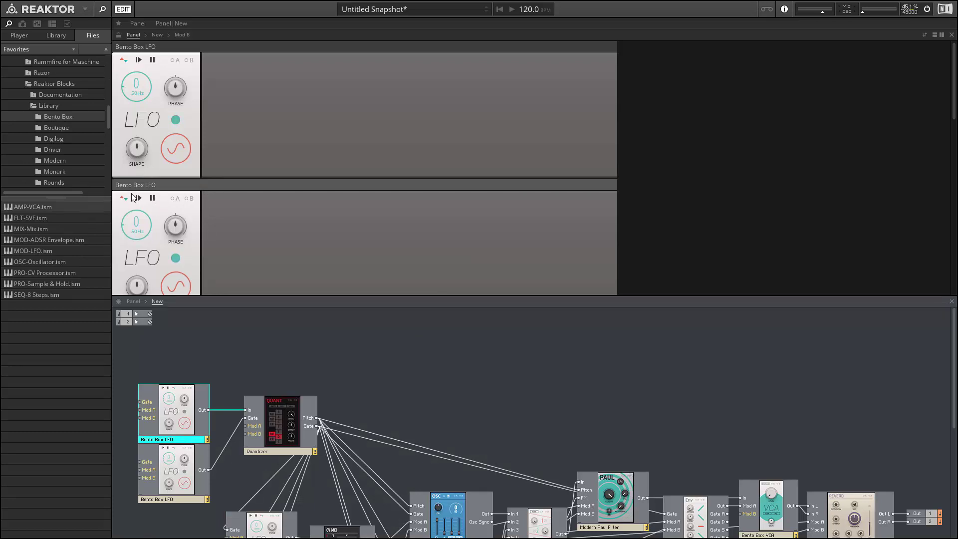
pyautogui.moveTo(133, 197); pyautogui.dragTo(70, 38)
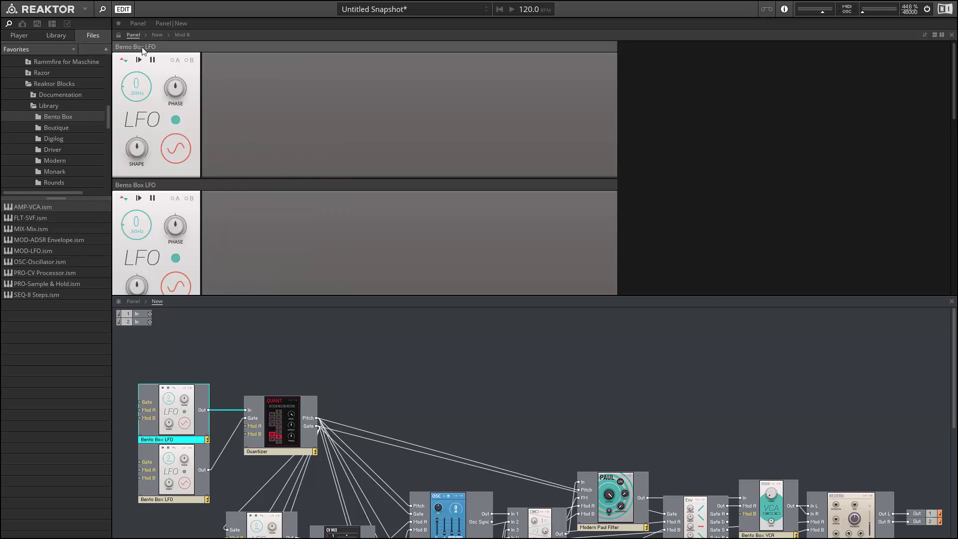
pyautogui.moveTo(143, 50); pyautogui.dragTo(61, 41)
pyautogui.moveTo(117, 182); pyautogui.dragTo(352, 63)
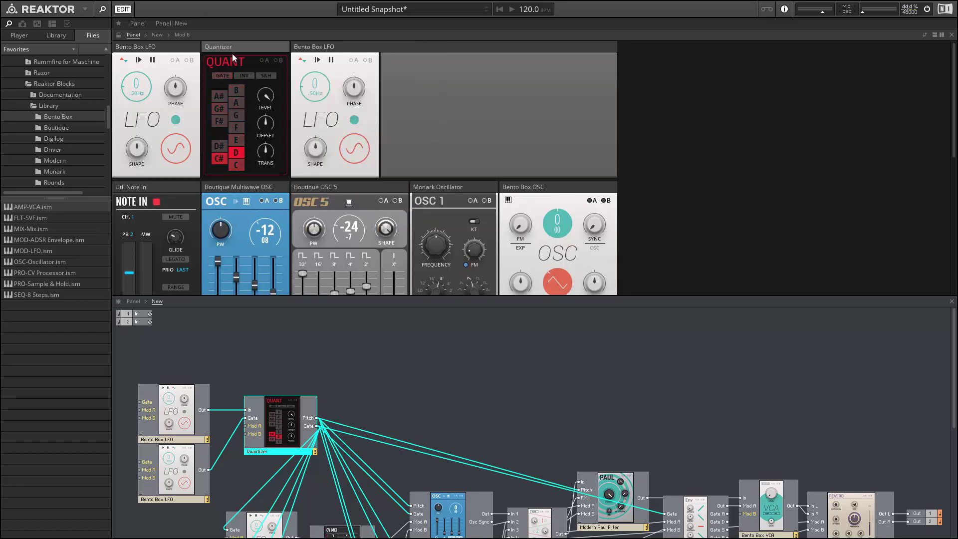
pyautogui.moveTo(232, 56); pyautogui.dragTo(462, 43)
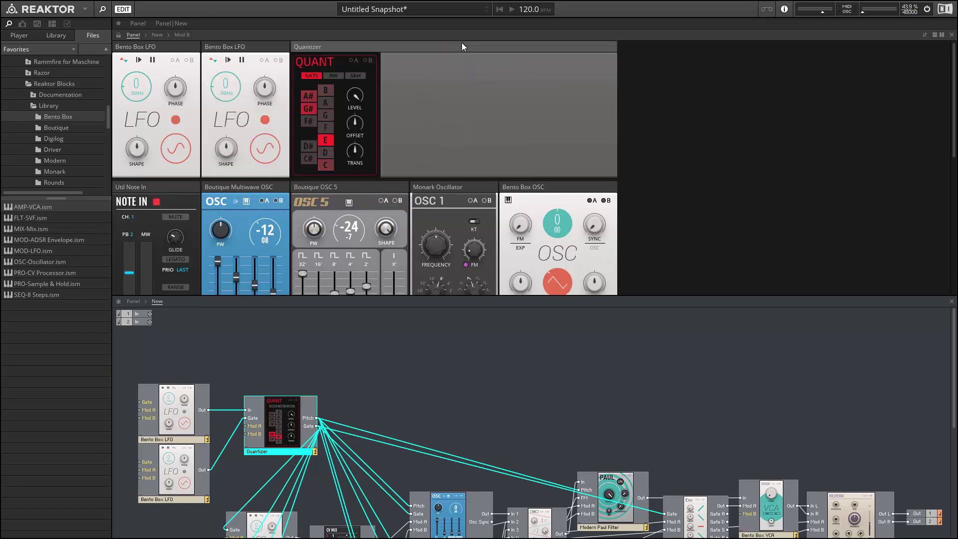
# Nudge both LFO blocks slightly right in the structure, closer to the Quantizer.
pyautogui.click(417, 102)
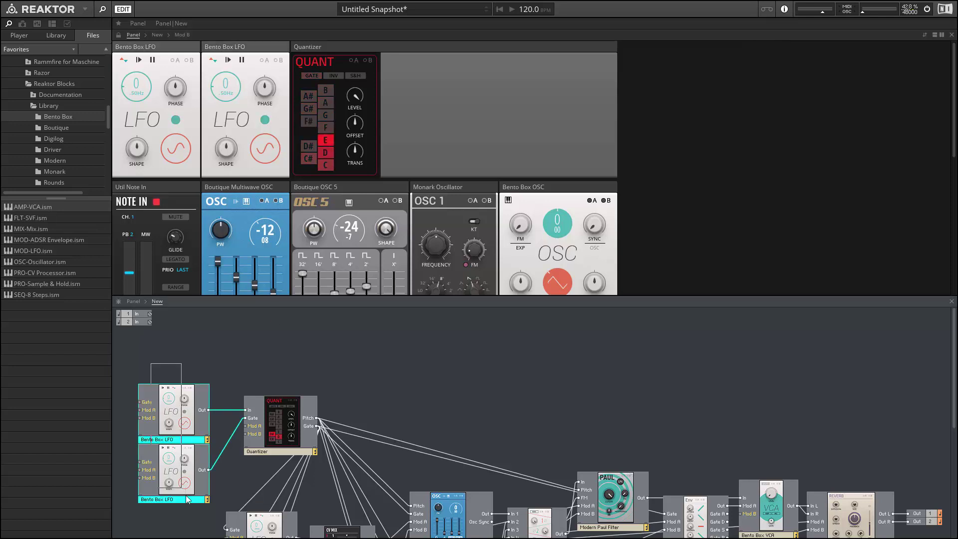
pyautogui.moveTo(184, 362); pyautogui.dragTo(134, 506)
pyautogui.moveTo(192, 498); pyautogui.dragTo(212, 498)
pyautogui.click(306, 369)
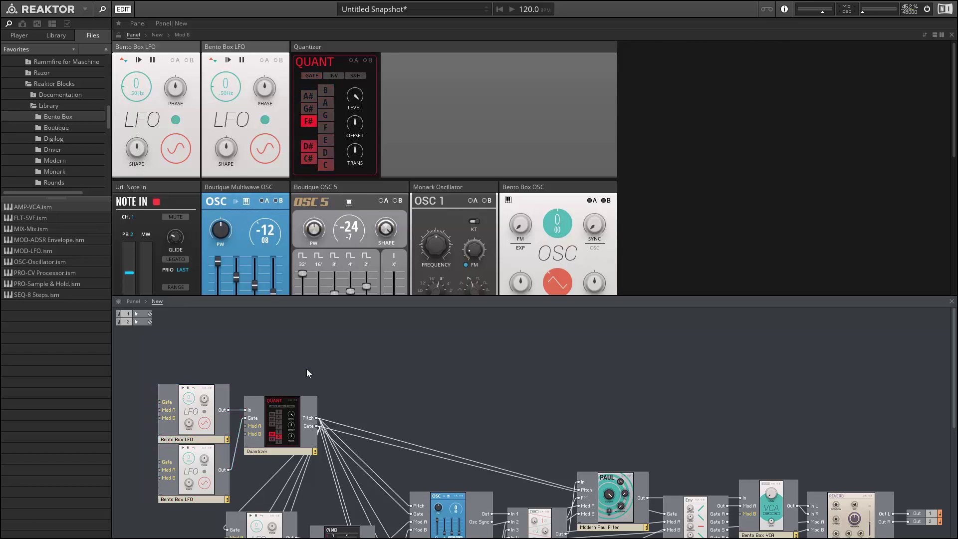